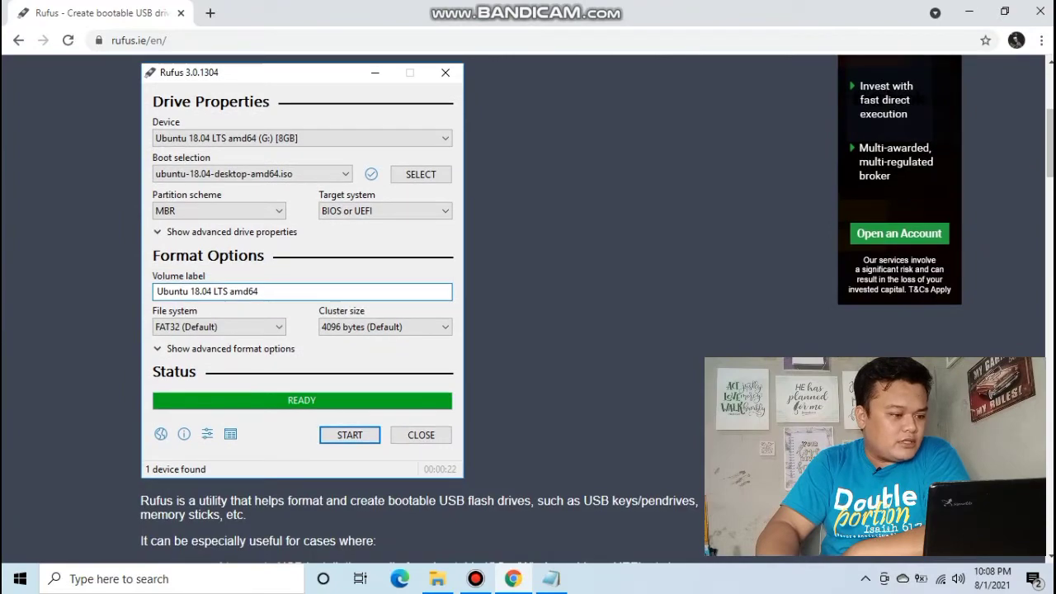
- Find the Download section of the Rufus page and download the standard Rufus 3.14 version
{"action": "scroll", "coordinate": [528, 309], "scroll_direction": "down", "scroll_amount": 3}
{"action": "scroll", "coordinate": [528, 309], "scroll_direction": "down", "scroll_amount": 5}
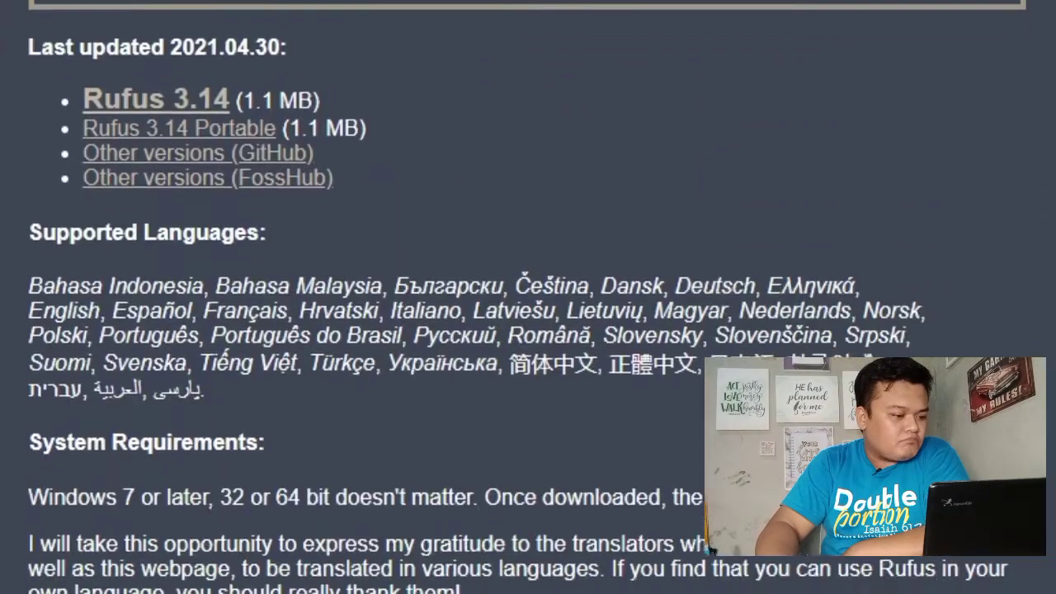
{"action": "scroll", "coordinate": [528, 309], "scroll_direction": "down", "scroll_amount": 10}
{"action": "scroll", "coordinate": [528, 309], "scroll_direction": "up", "scroll_amount": 10}
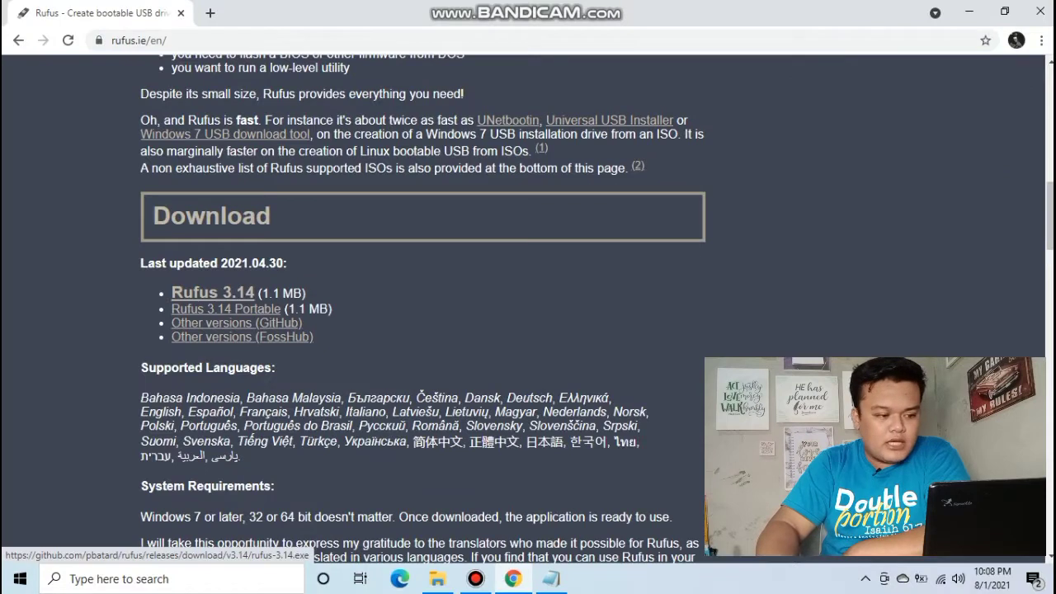
{"action": "left_click", "coordinate": [213, 293]}
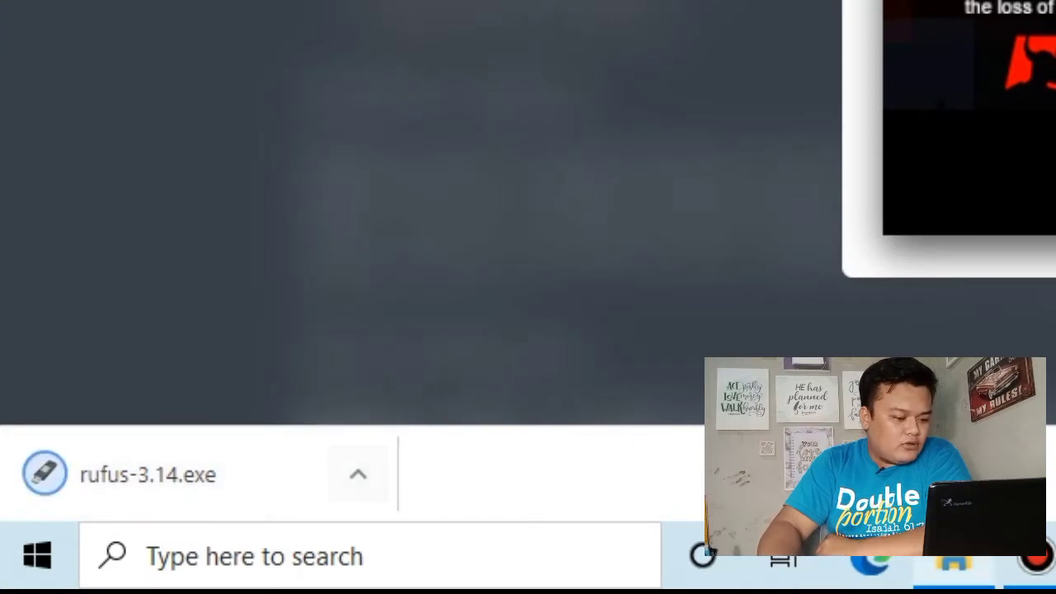
- Launch the downloaded rufus-3.14.exe and decline online checks for application updates
{"action": "left_click", "coordinate": [1035, 561]}
{"action": "left_click", "coordinate": [1035, 561]}
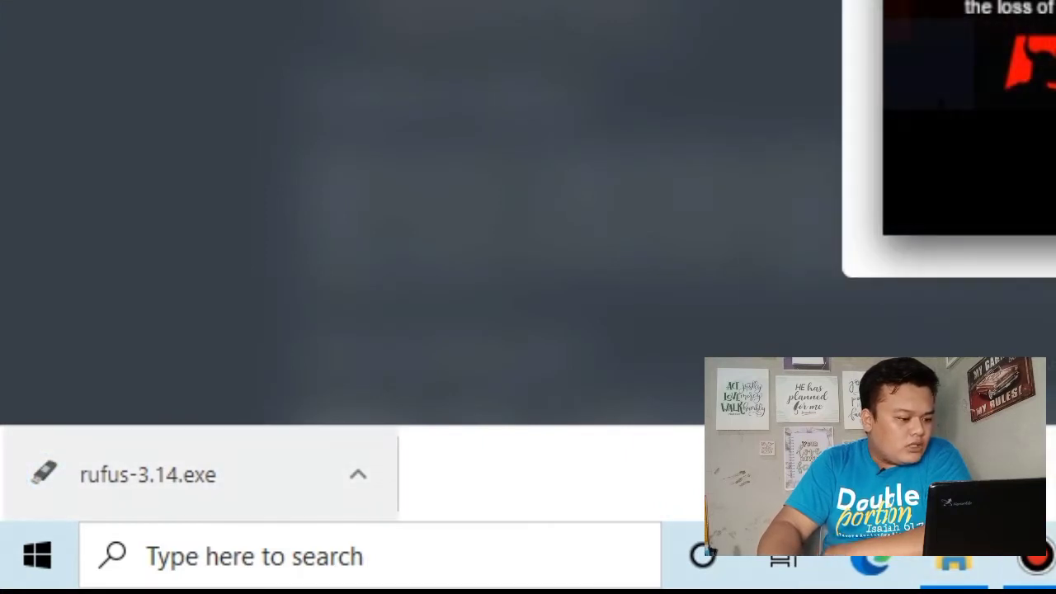
{"action": "left_click", "coordinate": [358, 474]}
{"action": "left_click", "coordinate": [415, 261]}
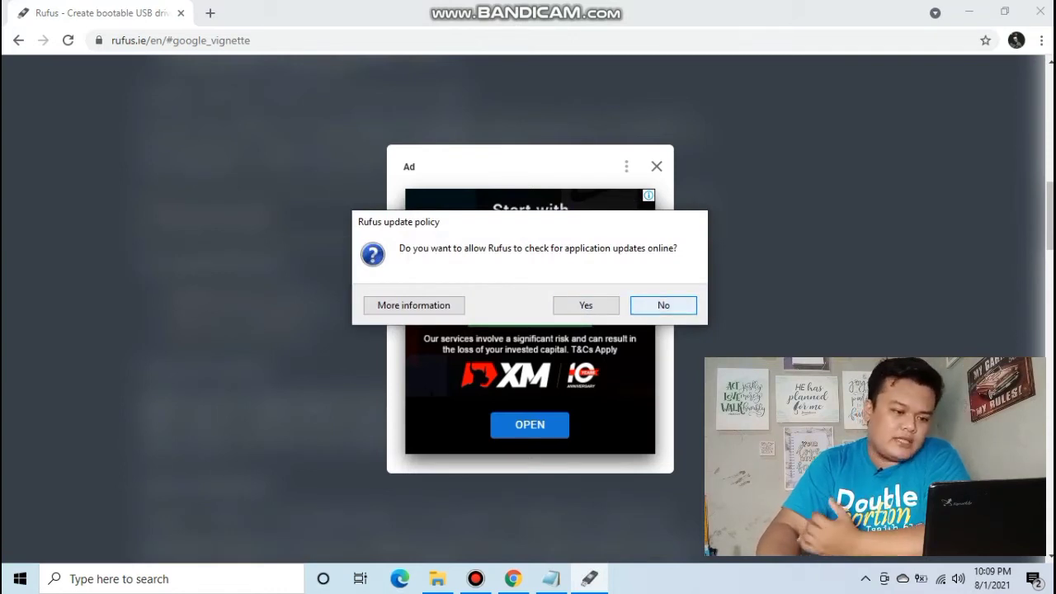
{"action": "left_click", "coordinate": [664, 305]}
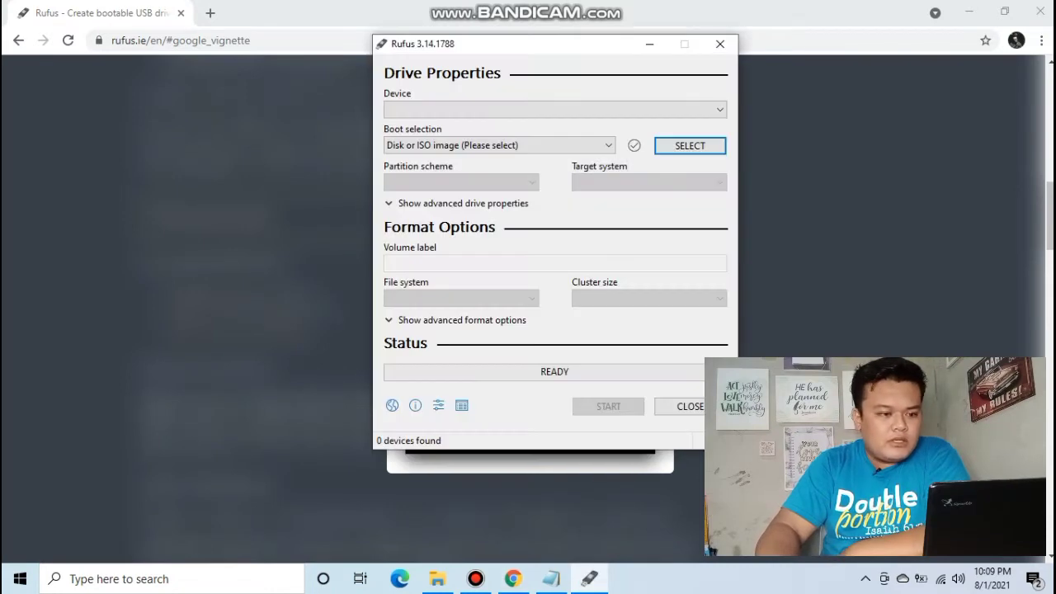
- Minimize the browser and reposition the Rufus window slightly on the desktop
{"action": "left_click", "coordinate": [970, 12]}
{"action": "mouse_move", "coordinate": [536, 44]}
{"action": "left_mouse_down"}
{"action": "mouse_move", "coordinate": [727, 56]}
{"action": "mouse_move", "coordinate": [543, 50]}
{"action": "left_mouse_up"}
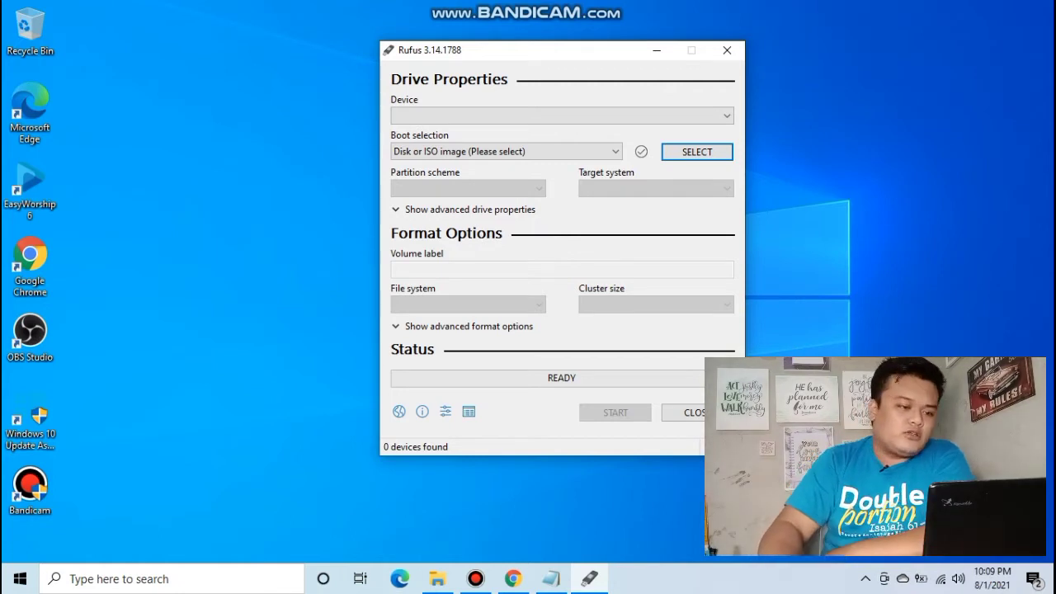
{"action": "mouse_move", "coordinate": [543, 50]}
{"action": "left_mouse_down"}
{"action": "mouse_move", "coordinate": [530, 54]}
{"action": "mouse_move", "coordinate": [554, 40]}
{"action": "mouse_move", "coordinate": [545, 50]}
{"action": "left_mouse_up"}
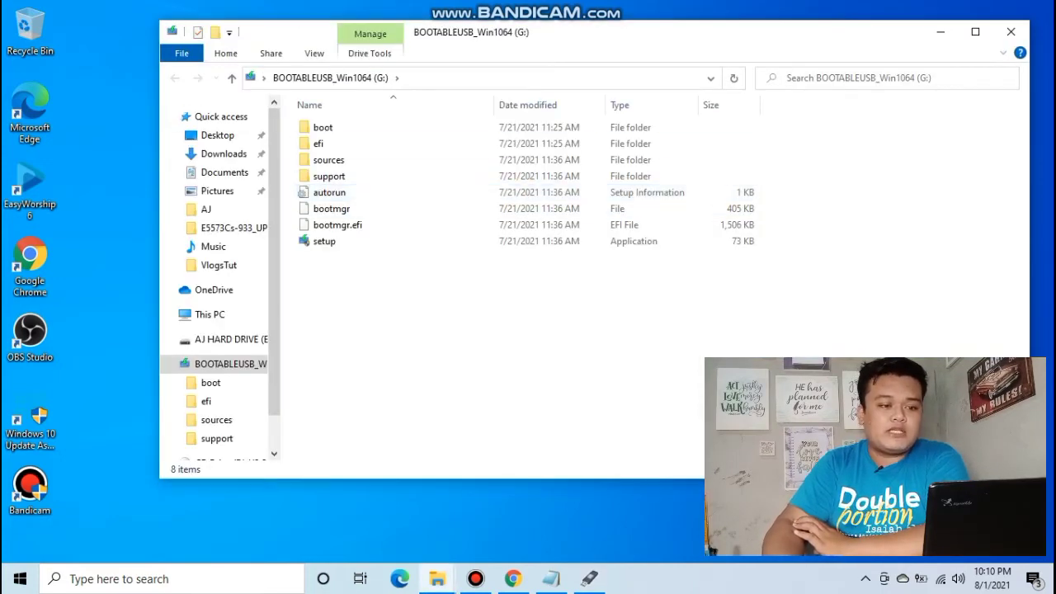
- Quick-format the BOOTABLEUSB_Win1064 (G:) flash drive as NTFS with 4096-byte allocation units, and close the format dialog
{"action": "mouse_move", "coordinate": [622, 8]}
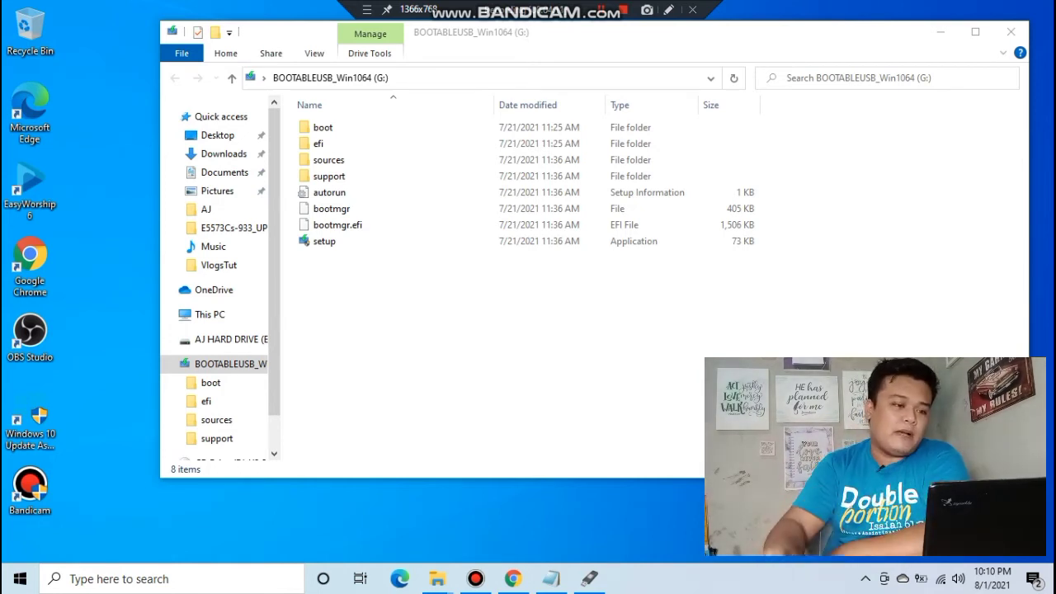
{"action": "left_click_drag", "start_coordinate": [611, 33], "coordinate": [585, 54]}
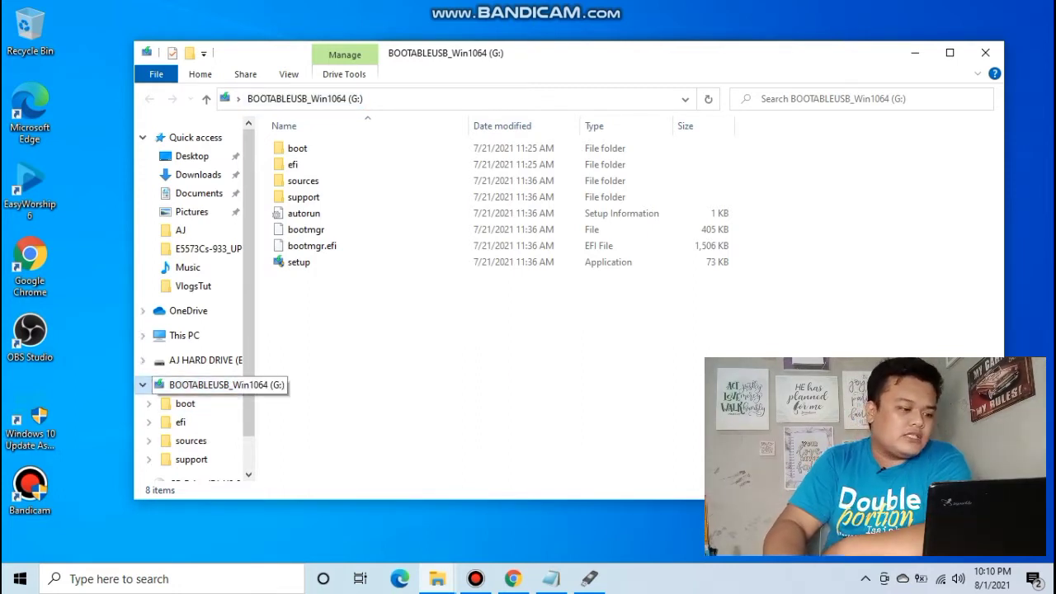
{"action": "right_click", "coordinate": [208, 384]}
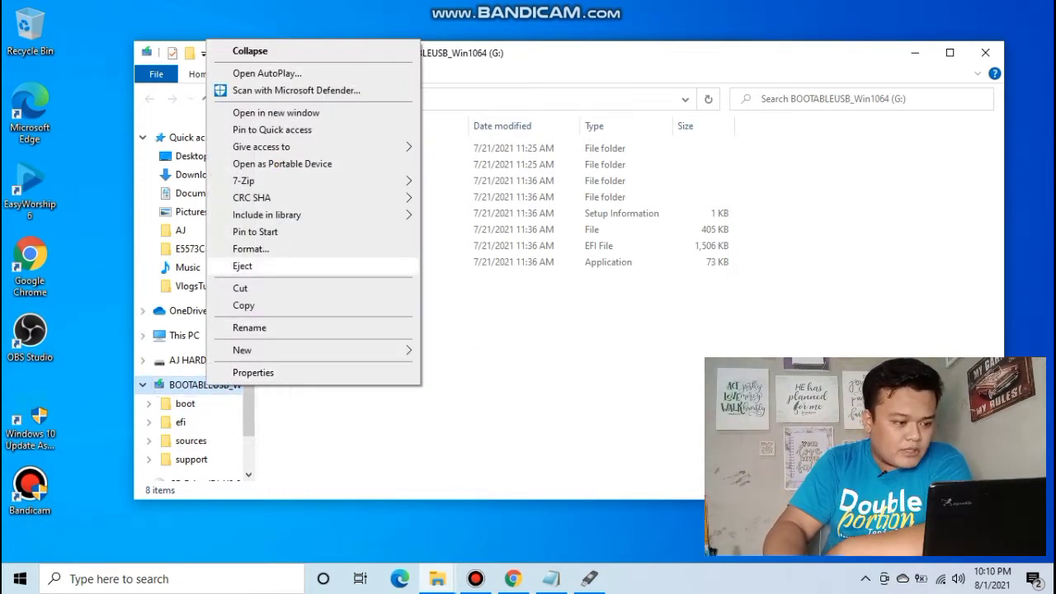
{"action": "left_click", "coordinate": [240, 267]}
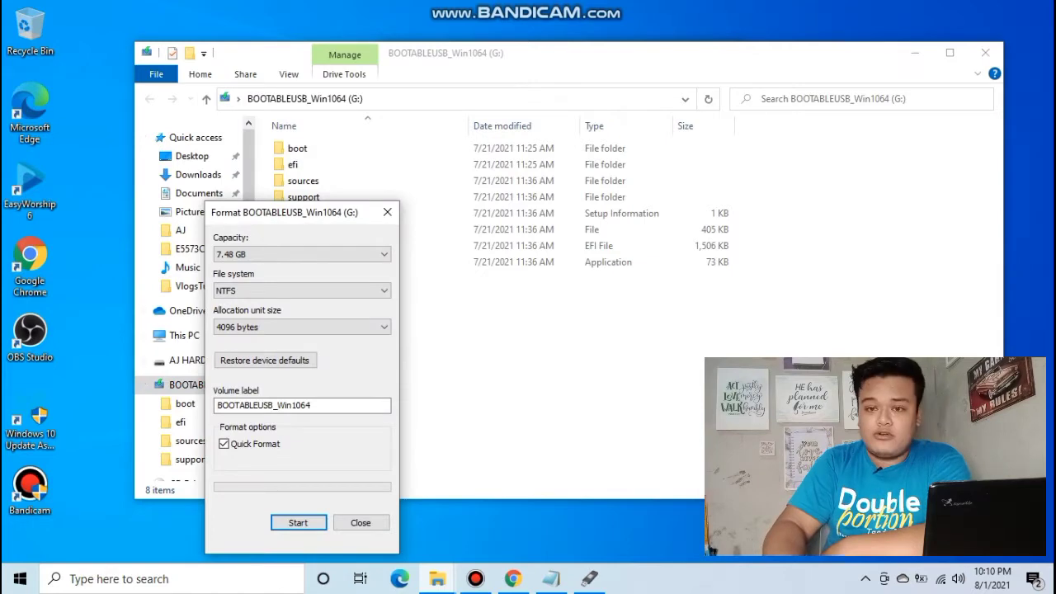
{"action": "key", "text": "Return"}
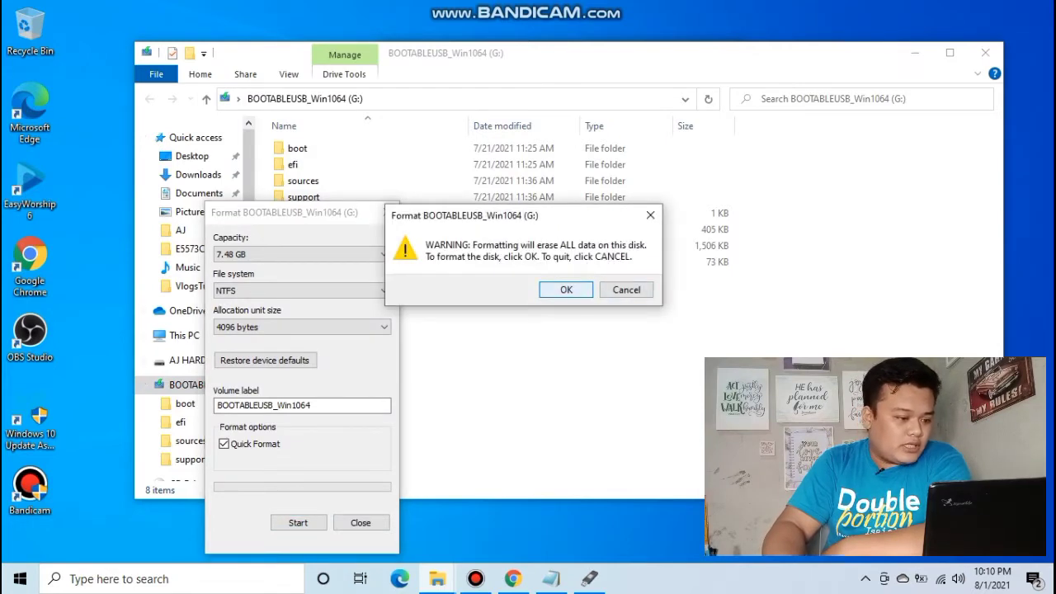
{"action": "key", "text": "Return"}
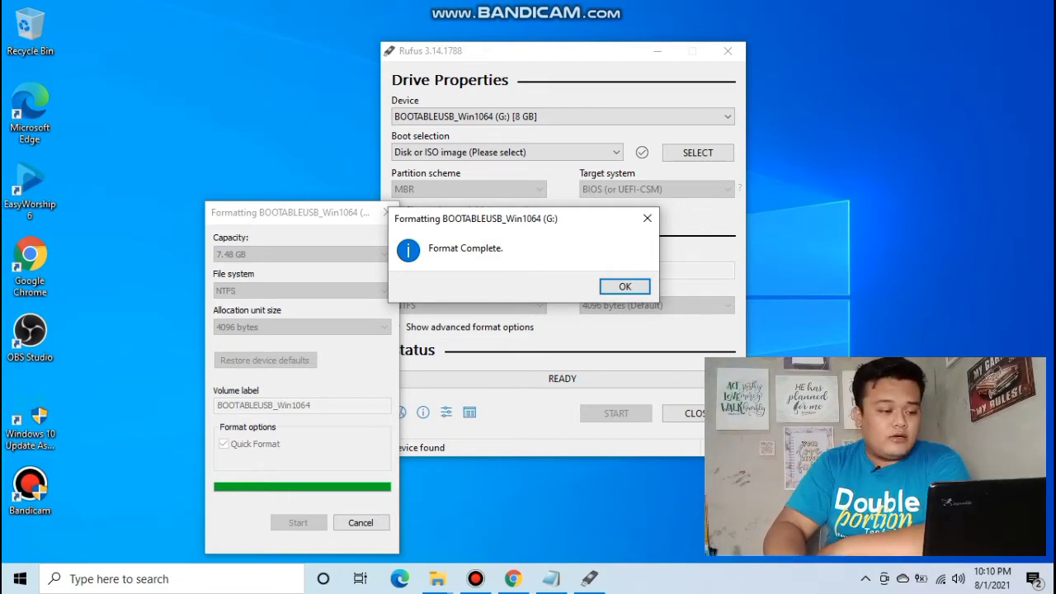
{"action": "left_click", "coordinate": [614, 286]}
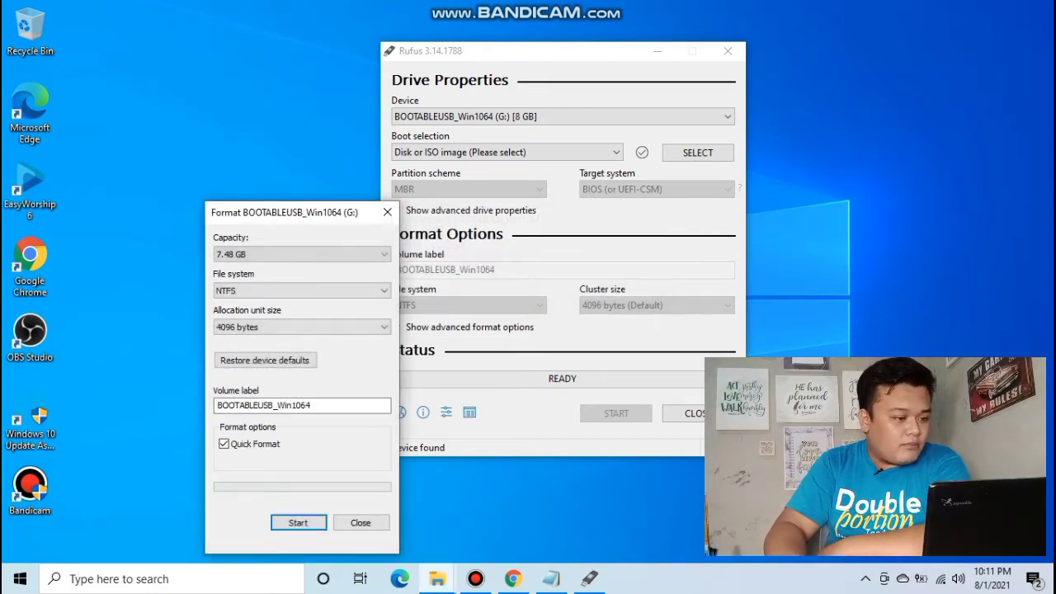
{"action": "left_click_drag", "start_coordinate": [297, 212], "coordinate": [266, 70]}
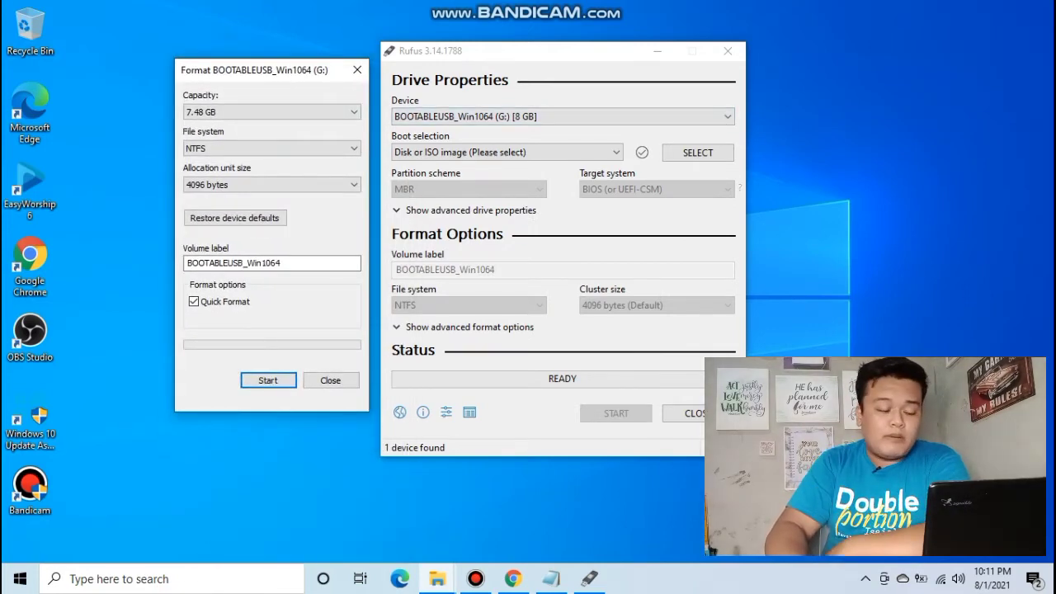
{"action": "left_click_drag", "start_coordinate": [267, 70], "coordinate": [267, 91]}
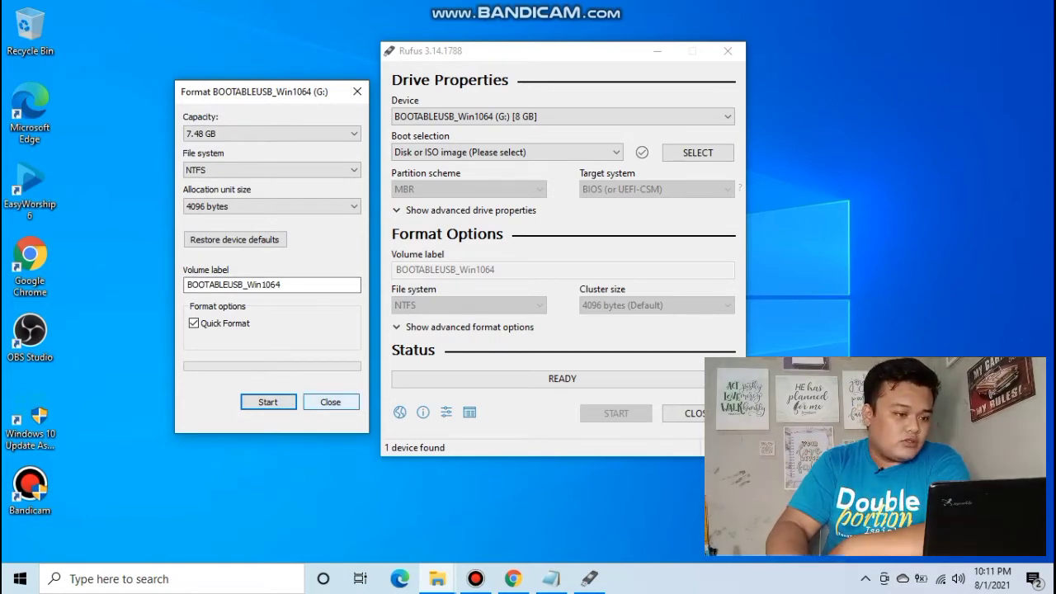
{"action": "left_click", "coordinate": [330, 402]}
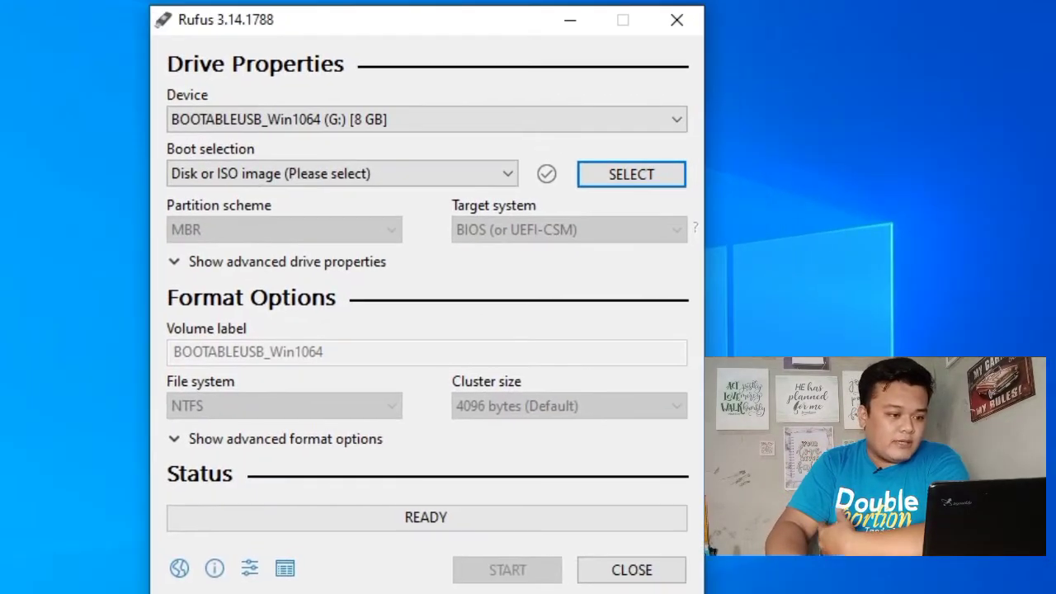
- Examine the USB drives offered as device and the available boot selection options in Rufus
{"action": "left_click", "coordinate": [338, 119]}
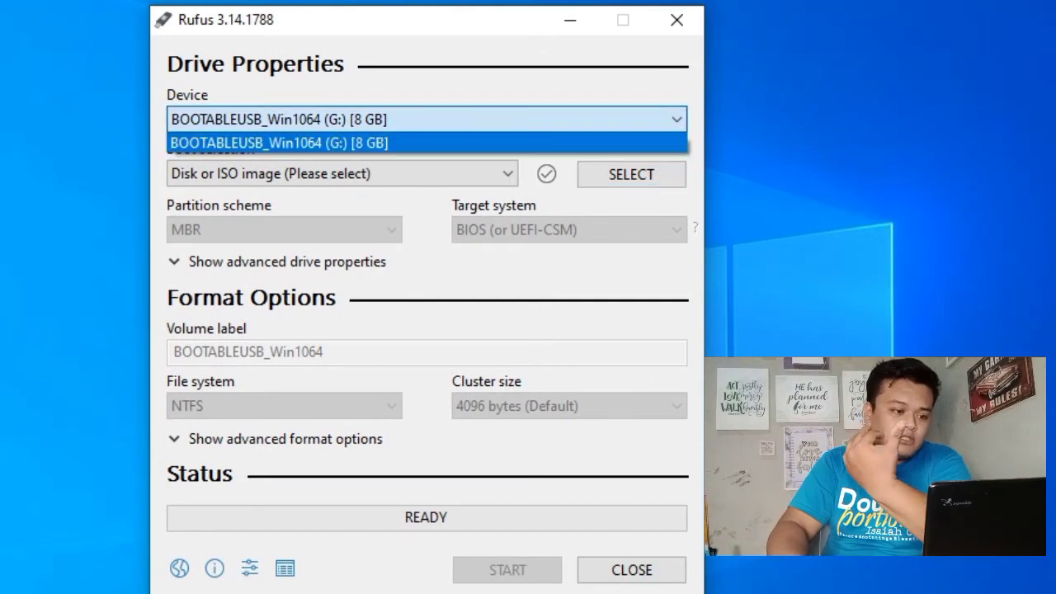
{"action": "left_click", "coordinate": [339, 120]}
{"action": "left_click", "coordinate": [339, 120]}
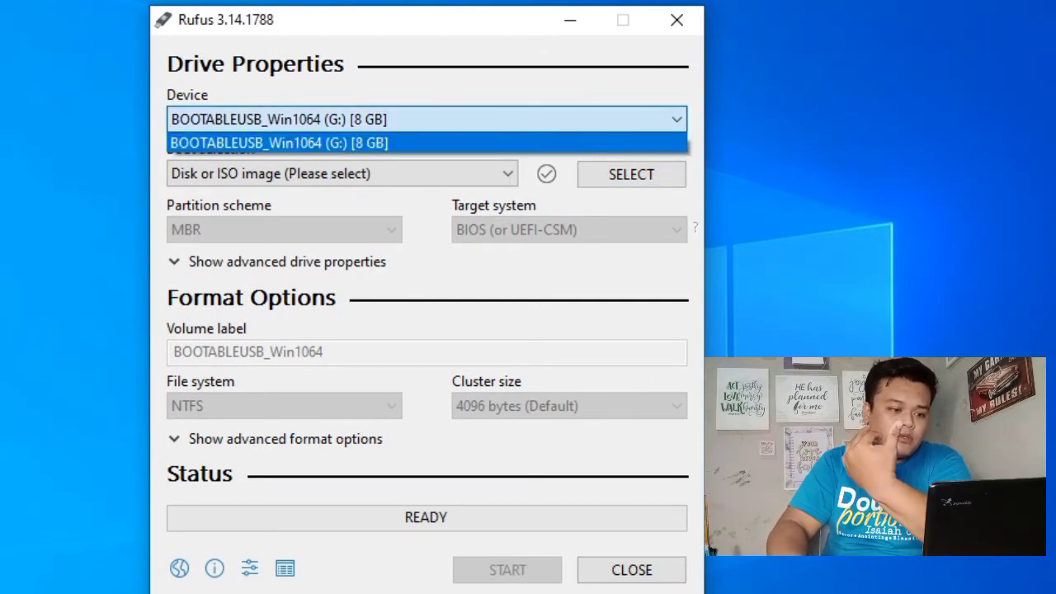
{"action": "left_click", "coordinate": [338, 119]}
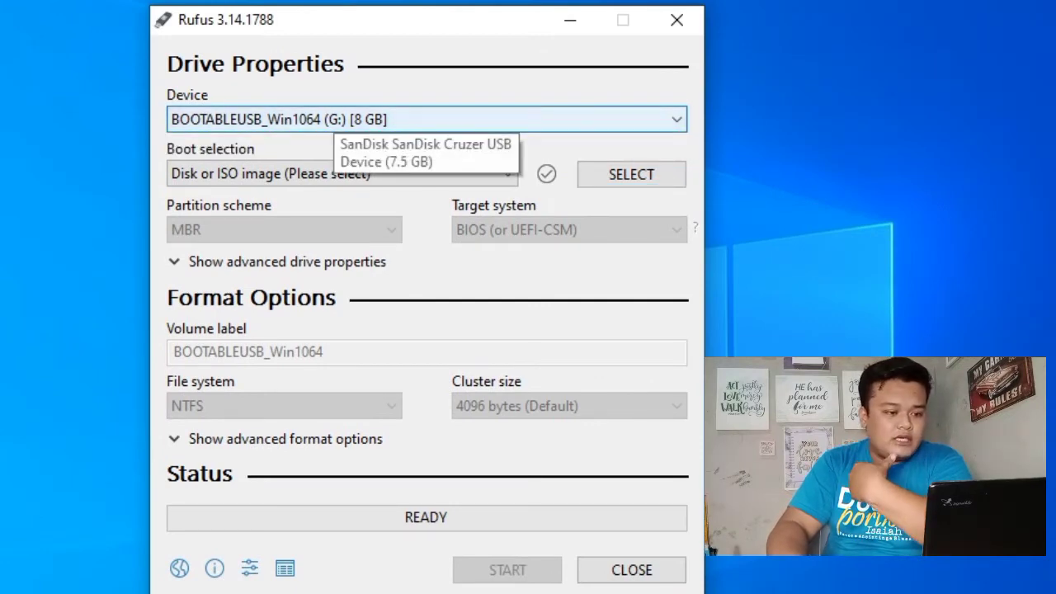
{"action": "left_click", "coordinate": [338, 120]}
{"action": "left_click", "coordinate": [338, 120]}
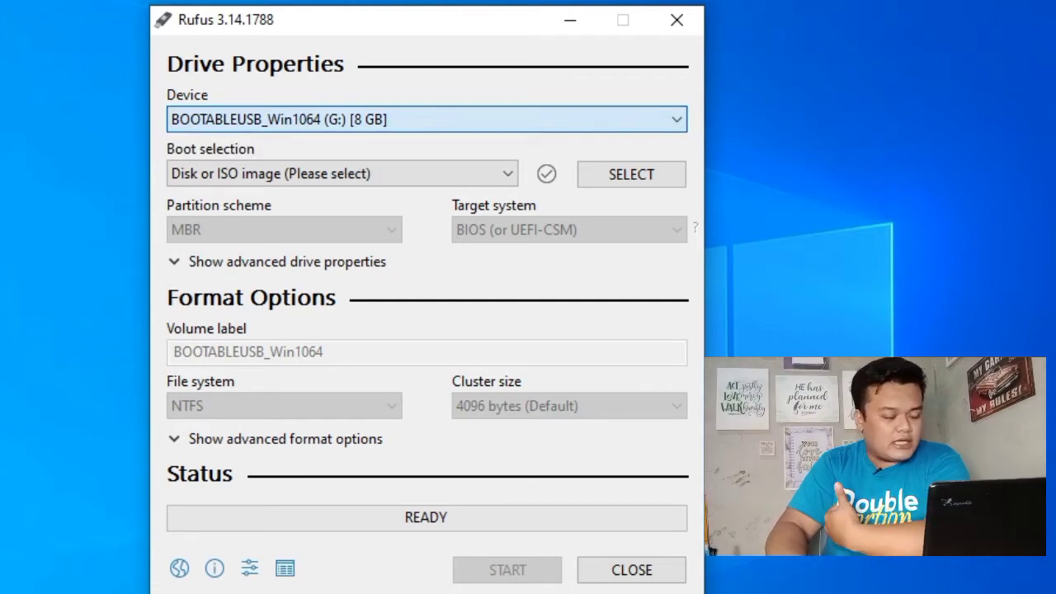
{"action": "left_click", "coordinate": [339, 119]}
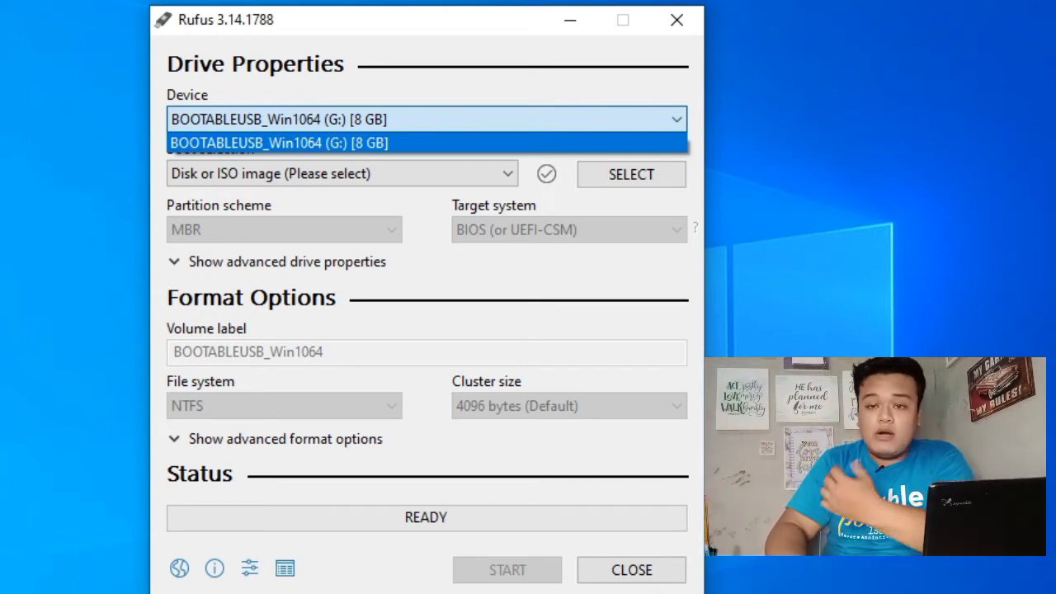
{"action": "left_click", "coordinate": [339, 120]}
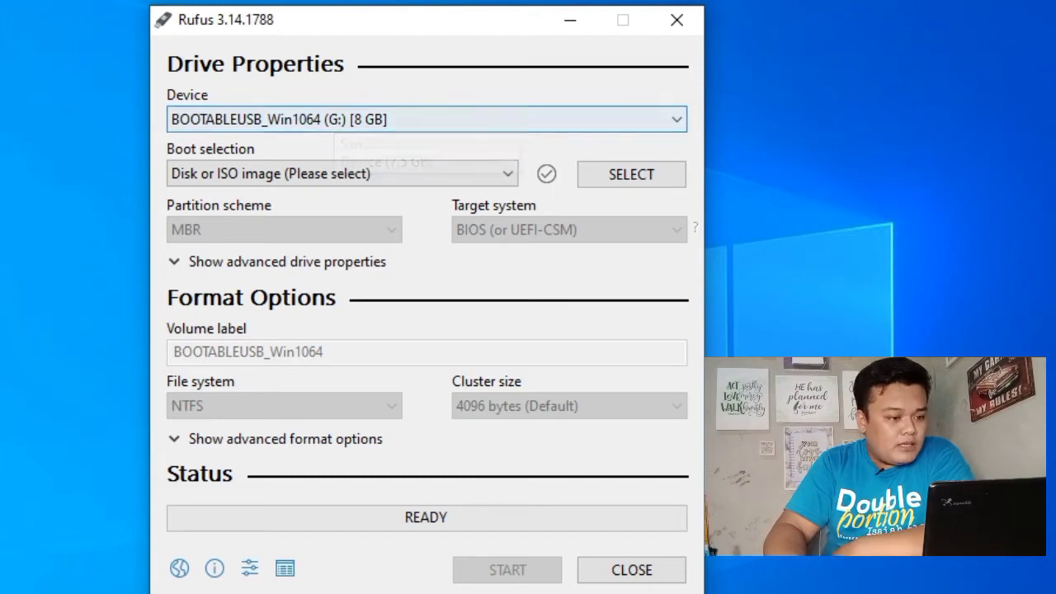
{"action": "left_click", "coordinate": [251, 175]}
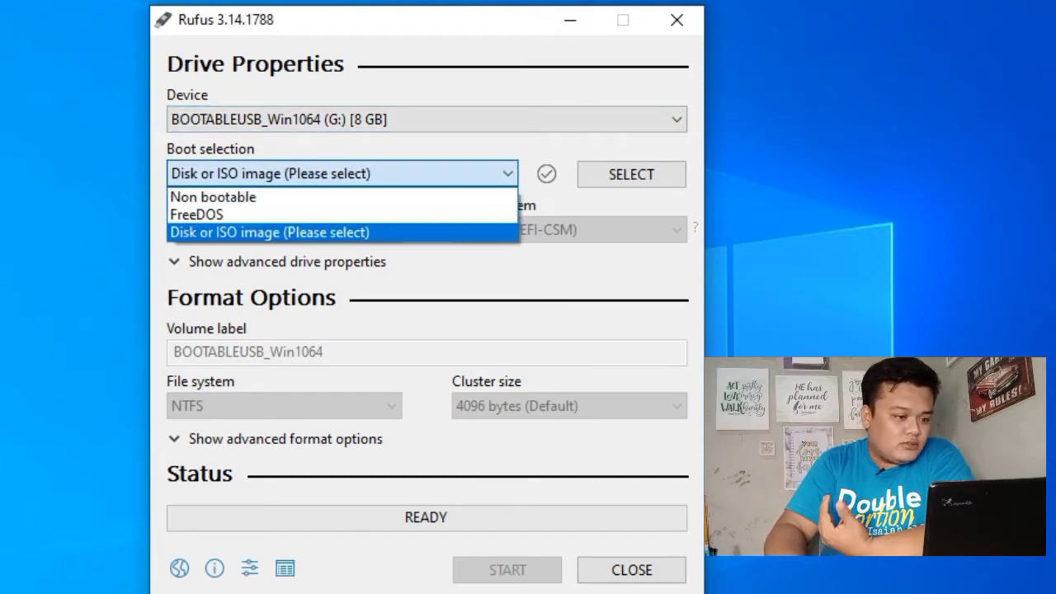
{"action": "left_click", "coordinate": [252, 175]}
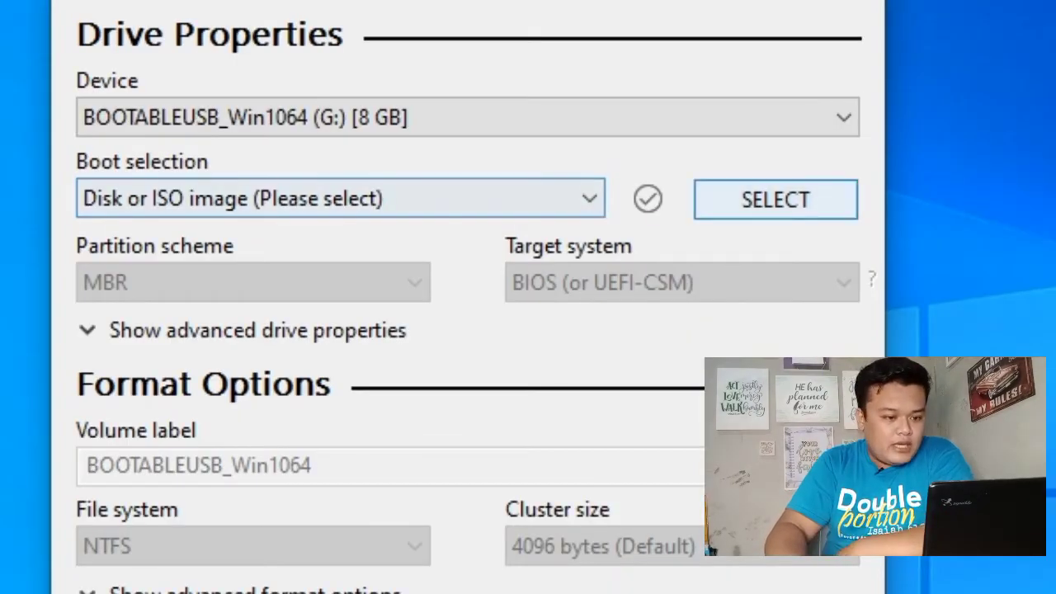
- Load the Windows 10 64 Bit Media Creation Tool image from drive E:'s WINDOWS ISO folder, keeping Standard Windows installation as image option
{"action": "left_click", "coordinate": [775, 200]}
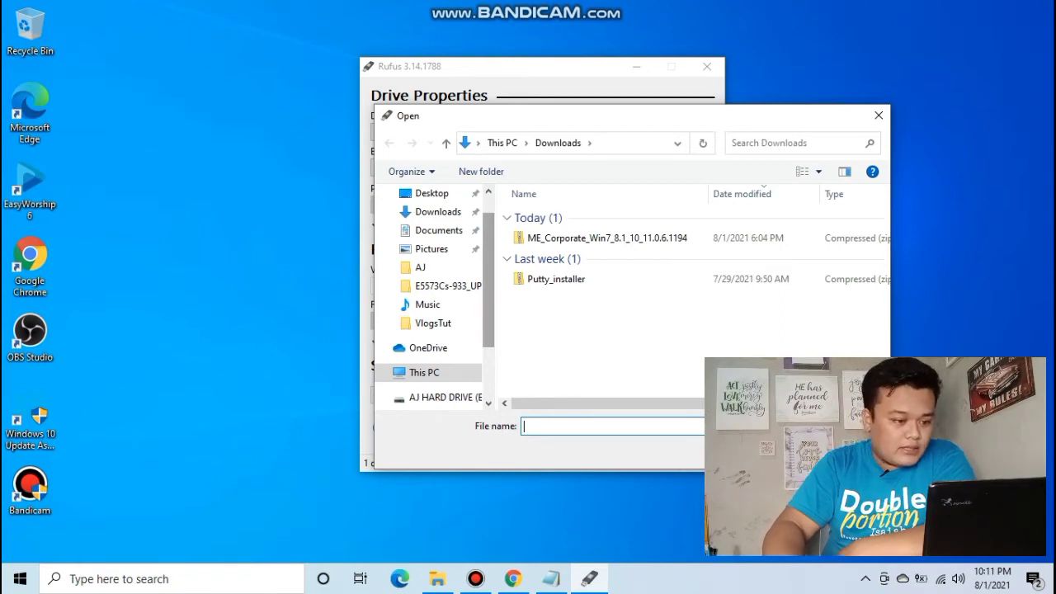
{"action": "scroll", "coordinate": [429, 297], "scroll_direction": "down", "scroll_amount": 2}
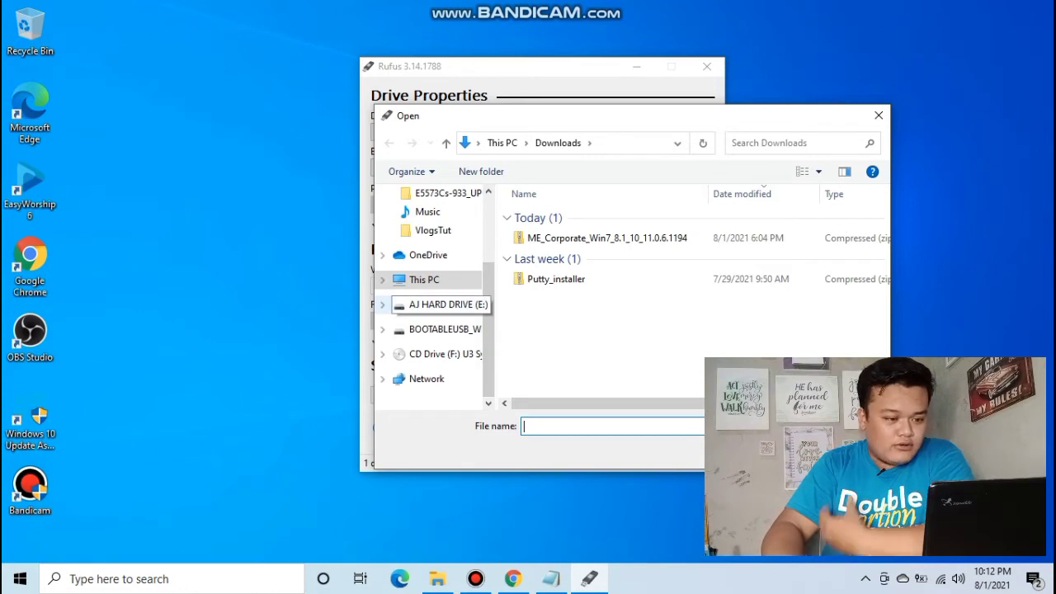
{"action": "left_click", "coordinate": [446, 304]}
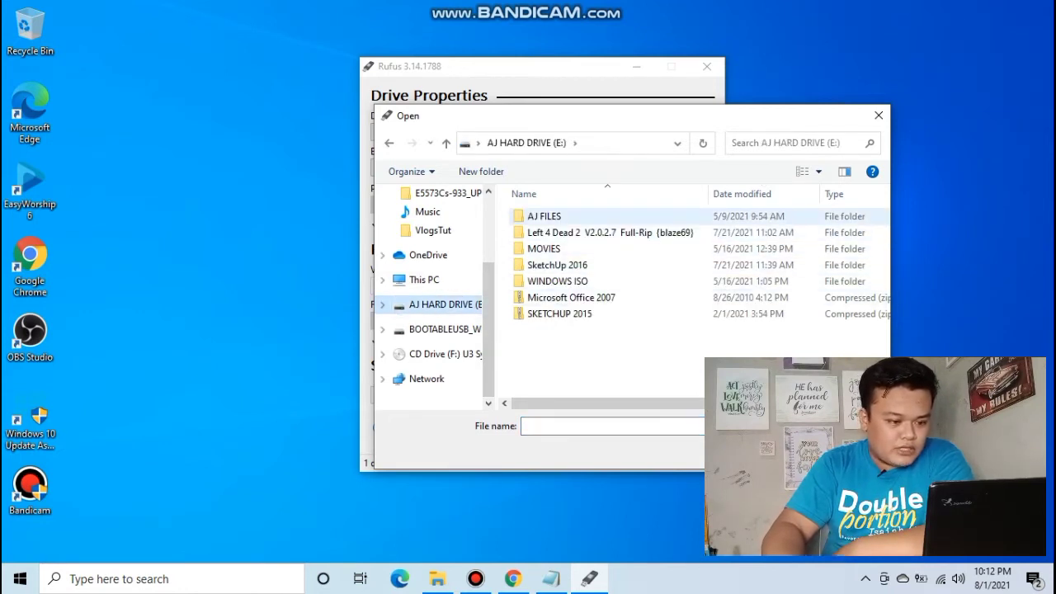
{"action": "double_click", "coordinate": [557, 281]}
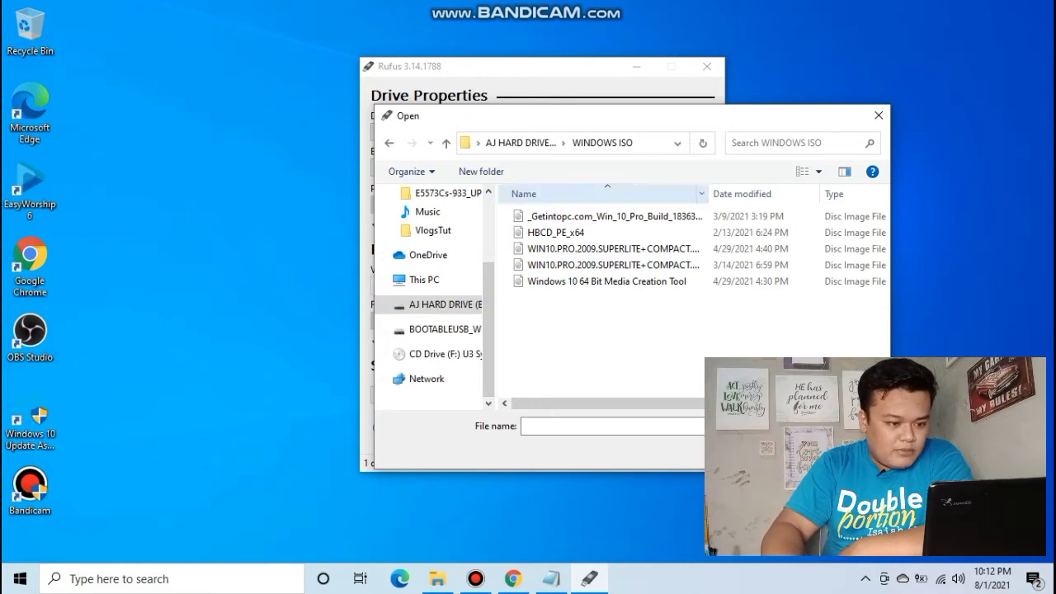
{"action": "left_click", "coordinate": [606, 281]}
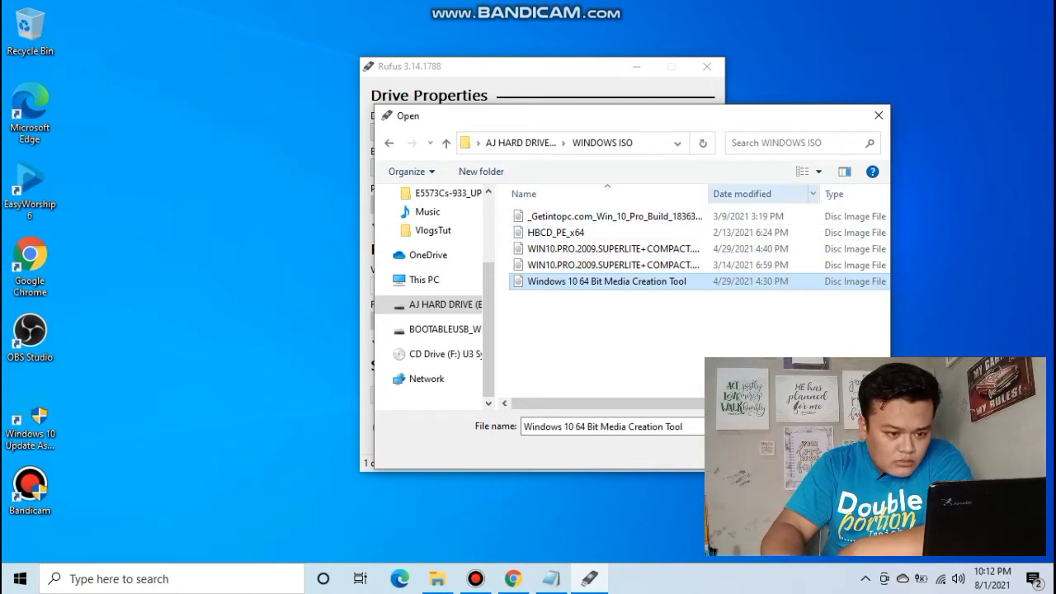
{"action": "left_click_drag", "start_coordinate": [708, 194], "coordinate": [772, 194]}
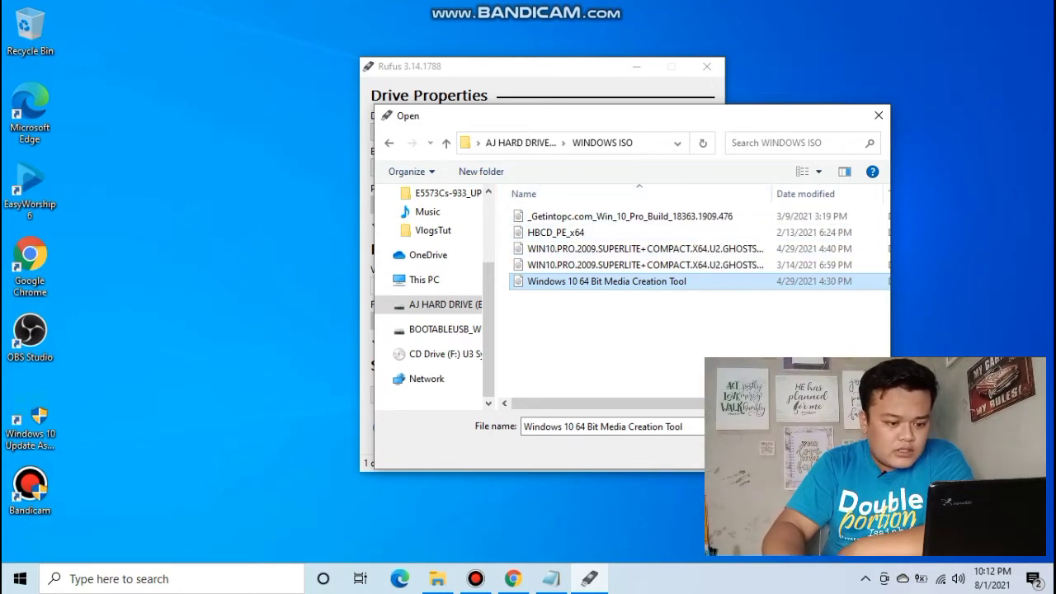
{"action": "left_click", "coordinate": [773, 451]}
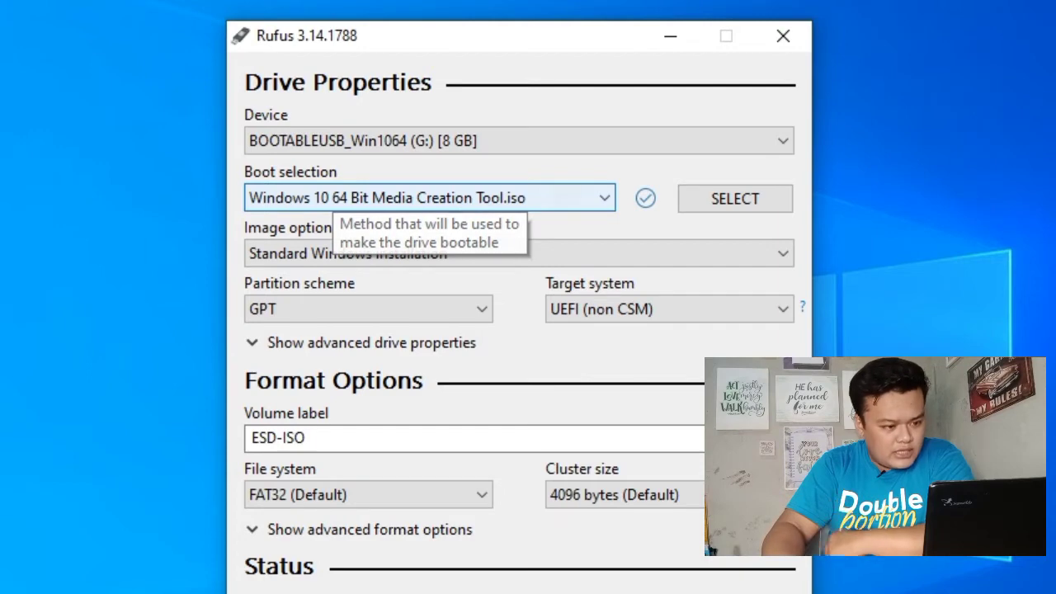
{"action": "left_click", "coordinate": [431, 254]}
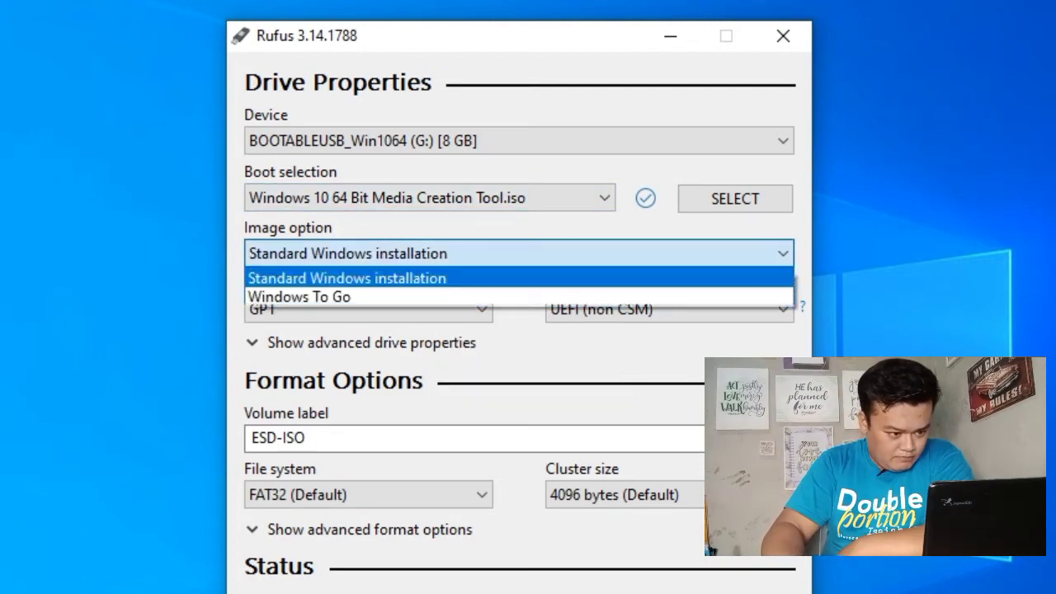
{"action": "left_click", "coordinate": [430, 254]}
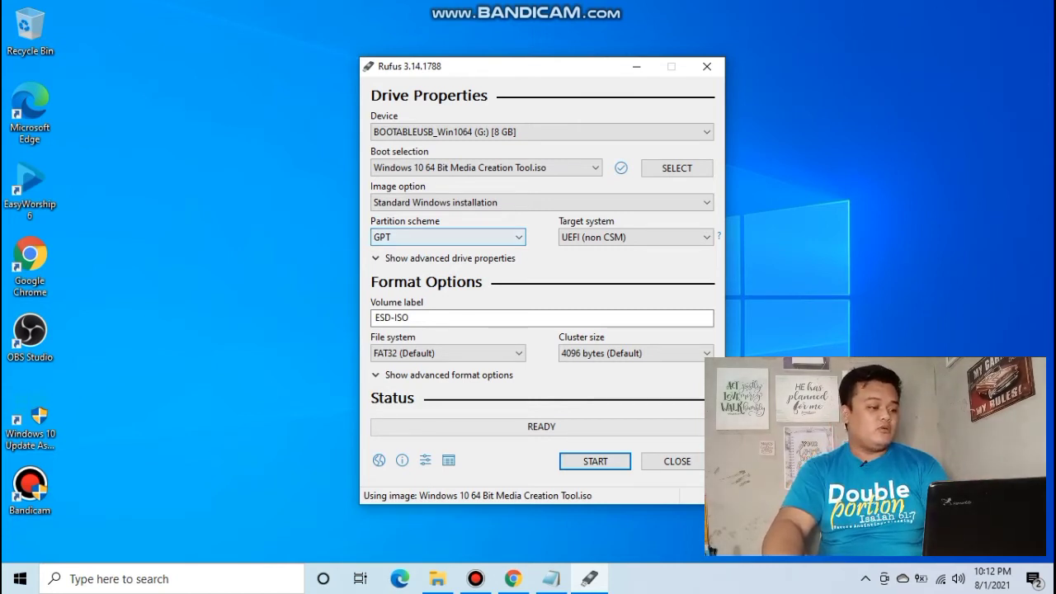
- Search Windows for "disk" and open Create and format hard disk partitions in a maximized window
{"action": "right_click", "coordinate": [20, 579]}
{"action": "left_click", "coordinate": [20, 579]}
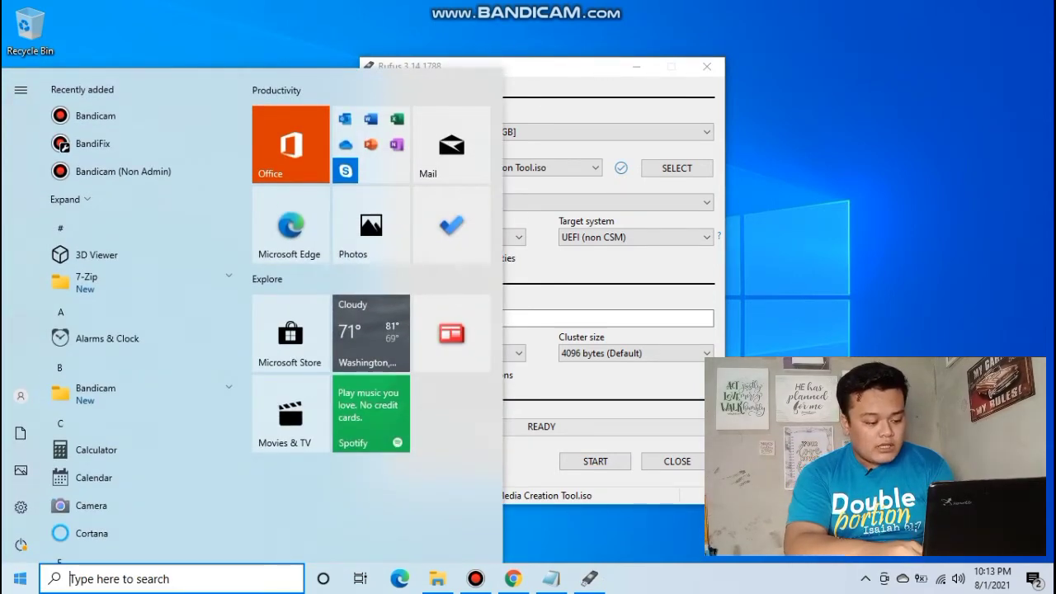
{"action": "type", "text": "disk"}
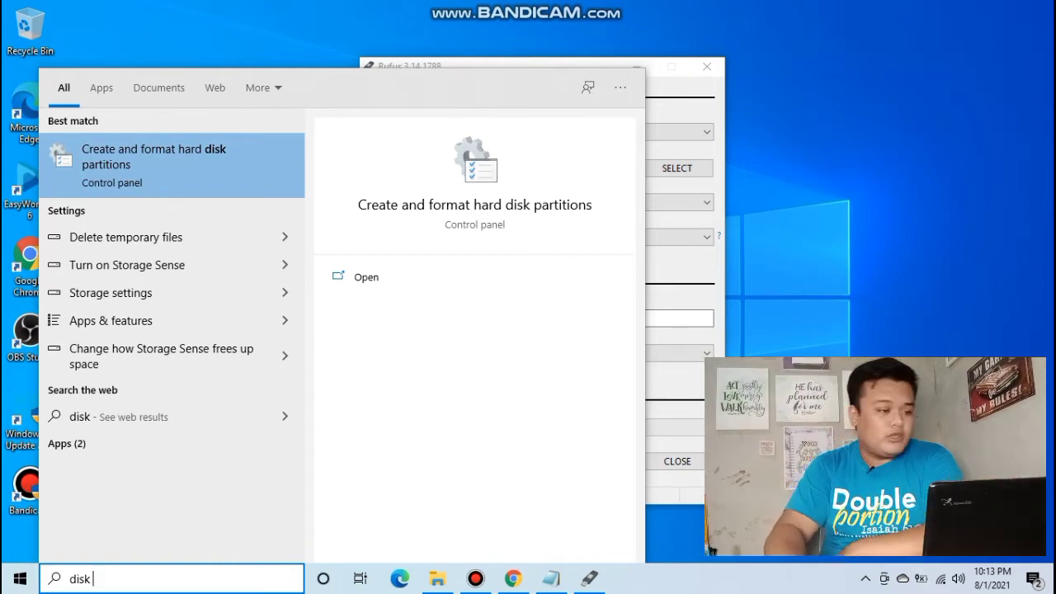
{"action": "key", "text": "Return"}
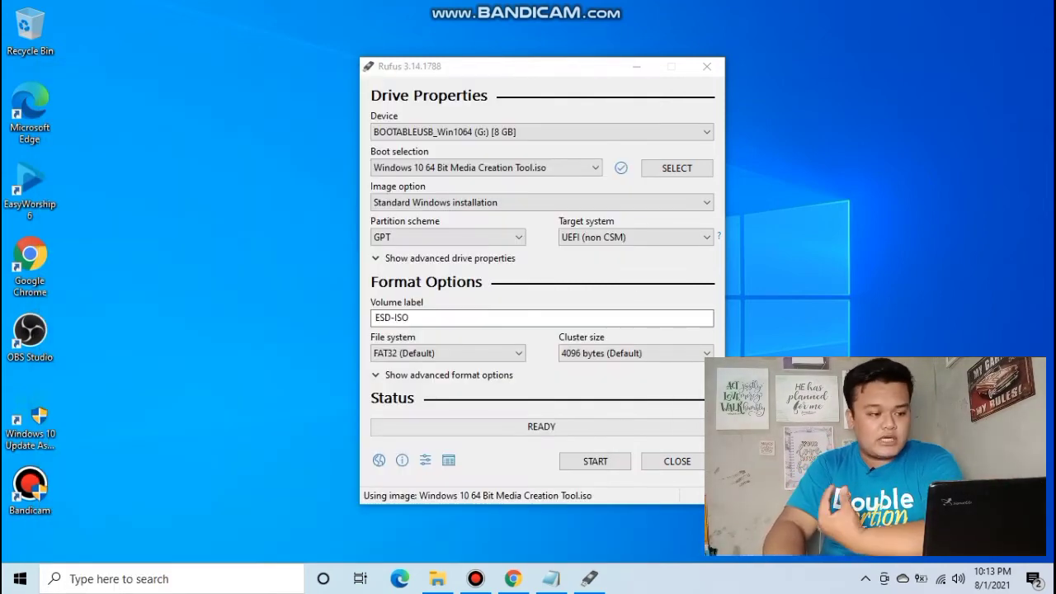
{"action": "left_click", "coordinate": [635, 86]}
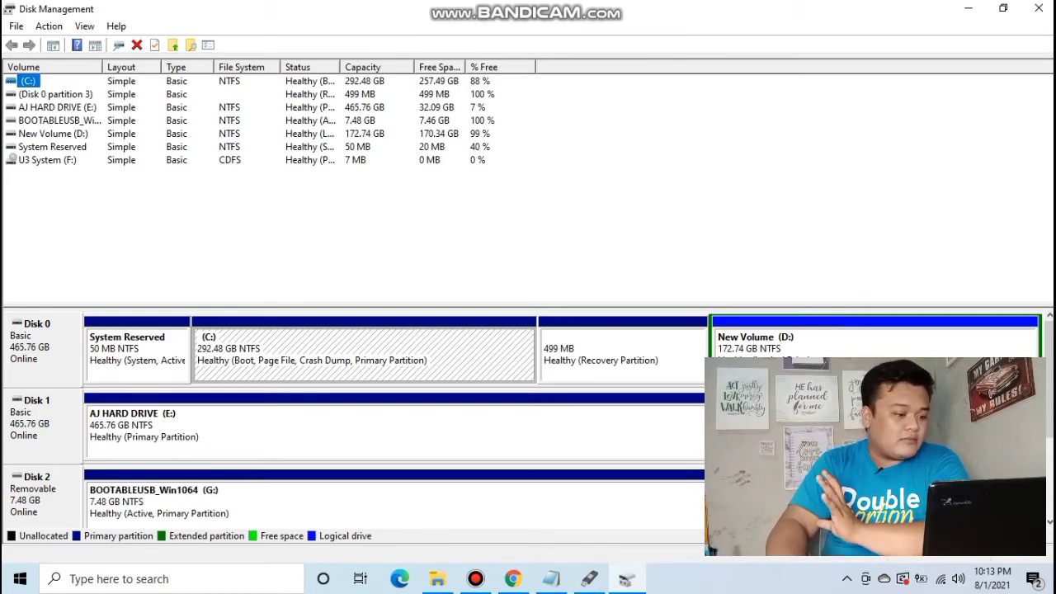
- Check the partition style of Disk 2, the USB flash drive, in its volume properties, and minimize Disk Management
{"action": "left_click", "coordinate": [396, 503]}
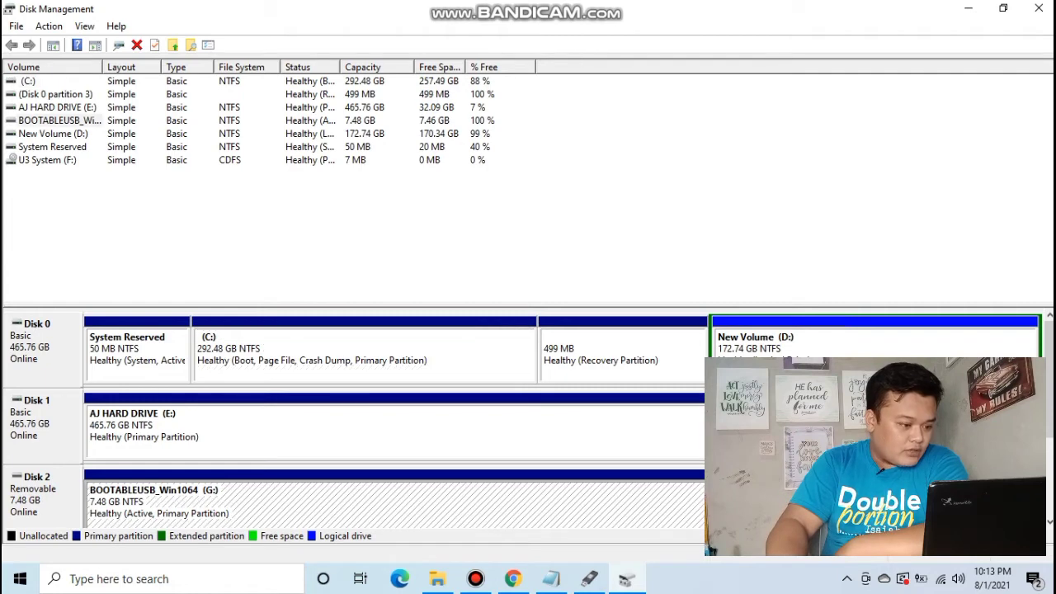
{"action": "left_click", "coordinate": [42, 495]}
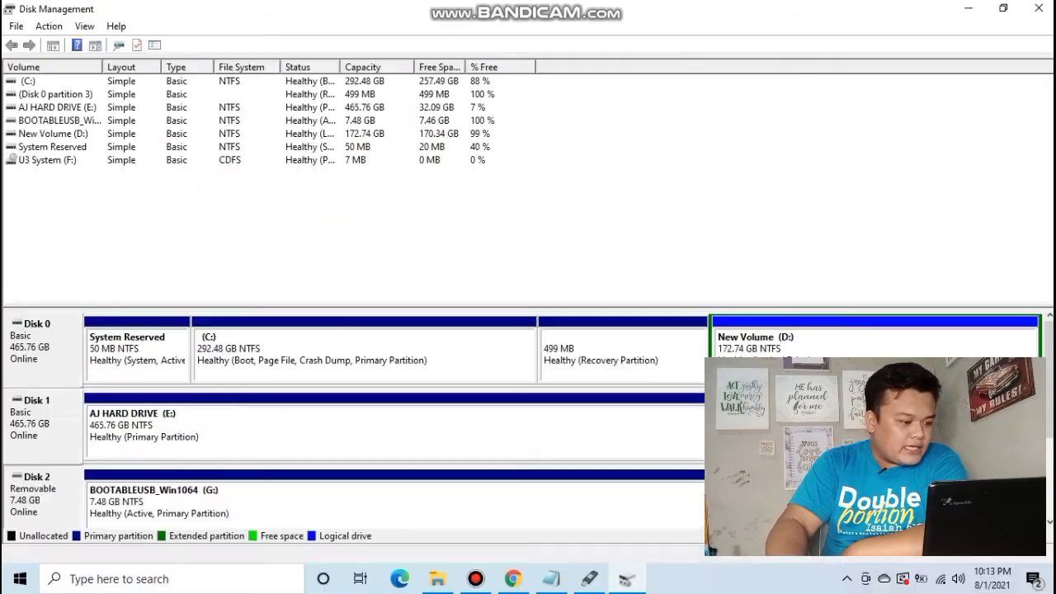
{"action": "right_click", "coordinate": [56, 456]}
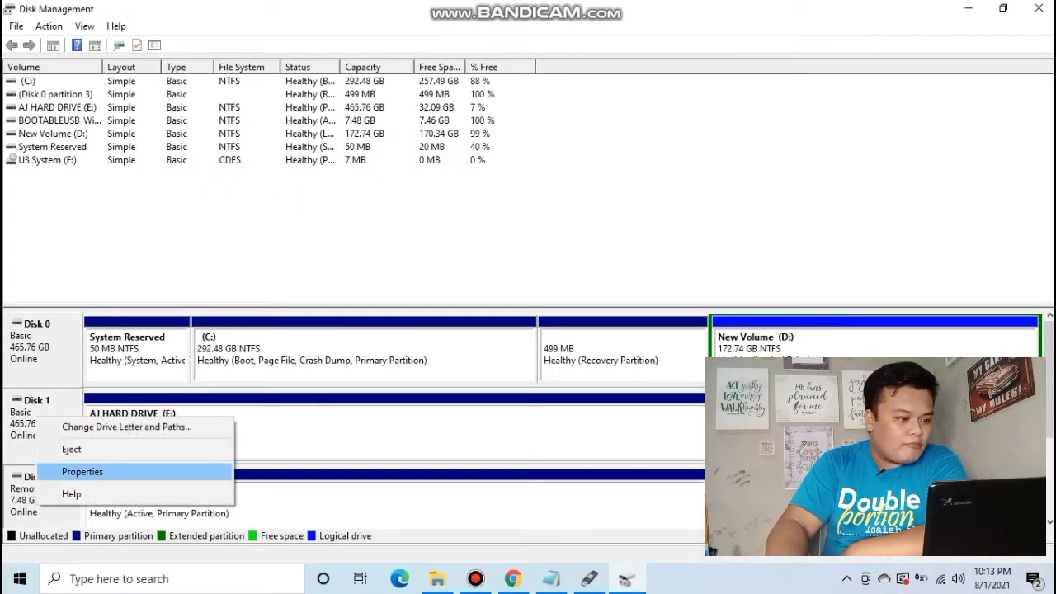
{"action": "left_click", "coordinate": [83, 471]}
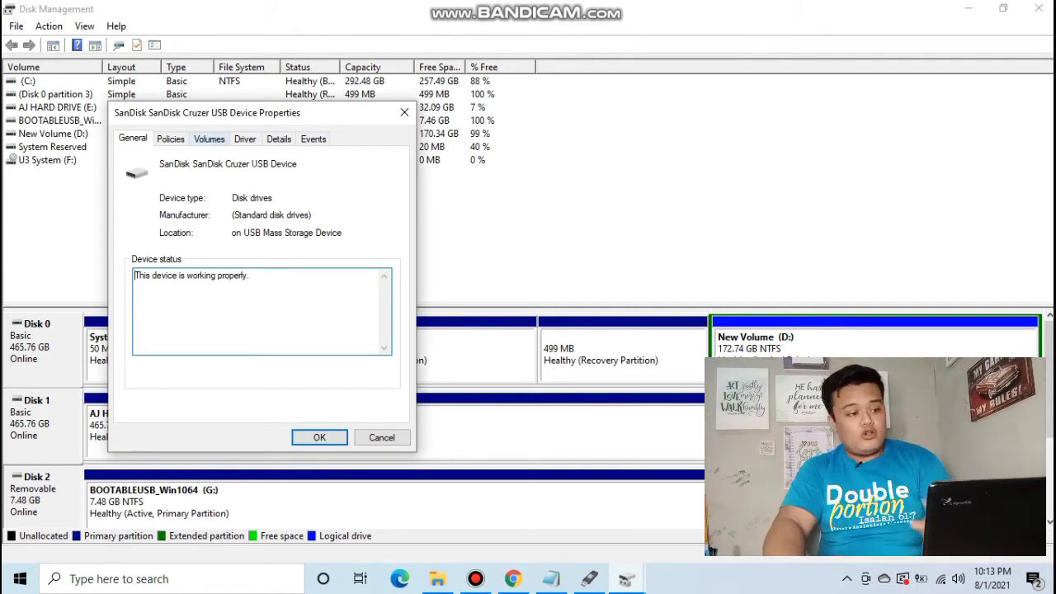
{"action": "left_click", "coordinate": [209, 138]}
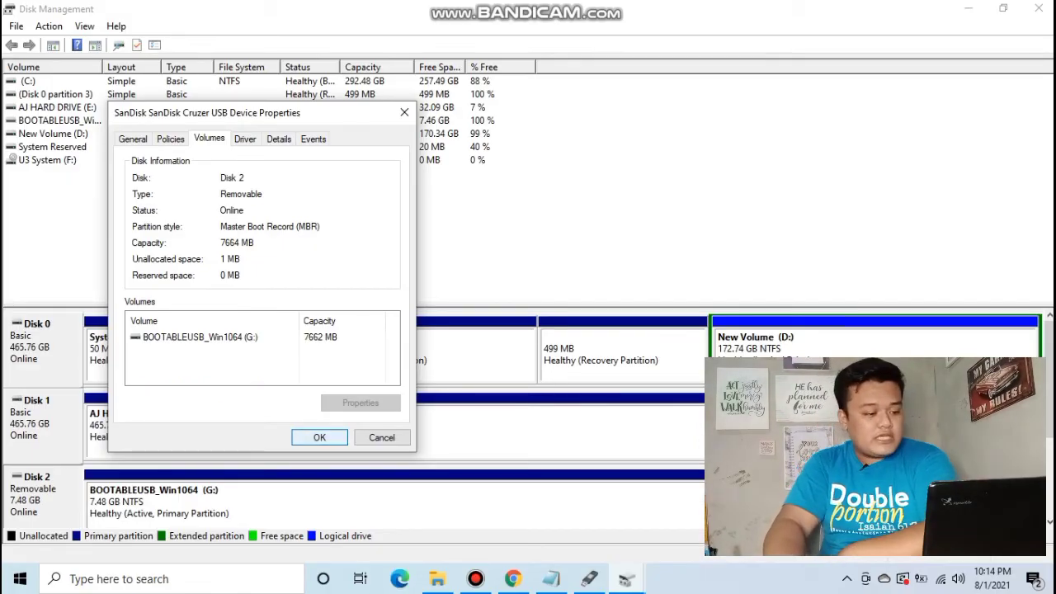
{"action": "left_click", "coordinate": [319, 437]}
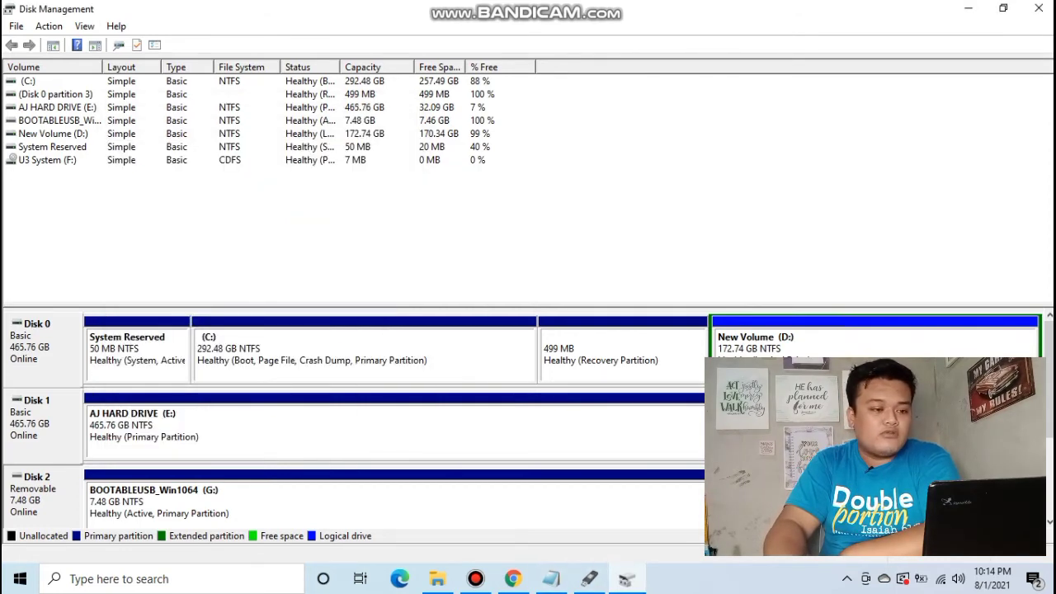
{"action": "left_click", "coordinate": [968, 9]}
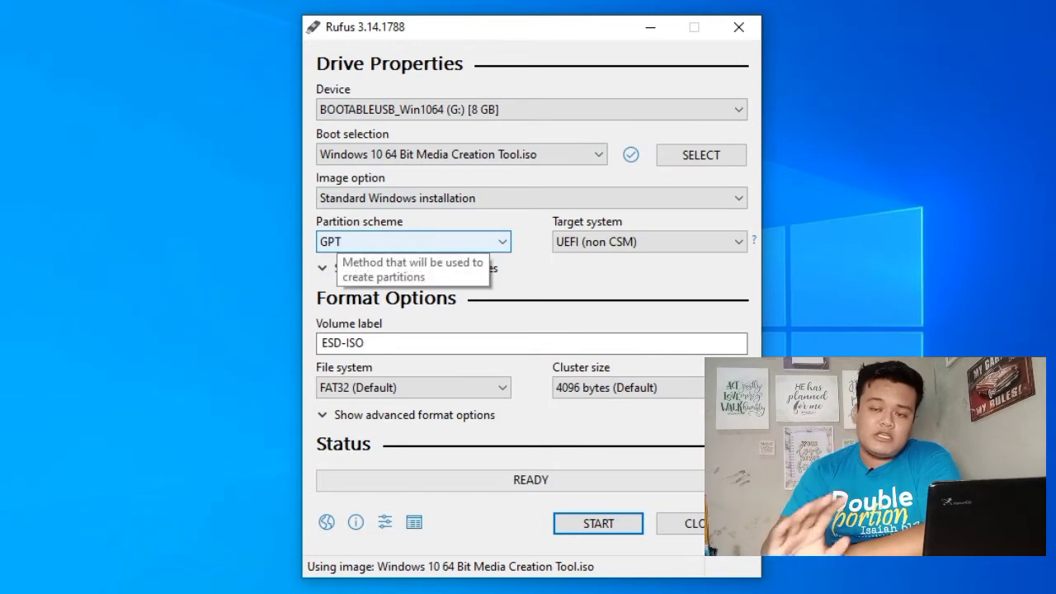
- Set the partition scheme to MBR in Rufus and the volume label to BOOTABLEUSB_Windows1064bit
{"action": "left_click", "coordinate": [338, 242]}
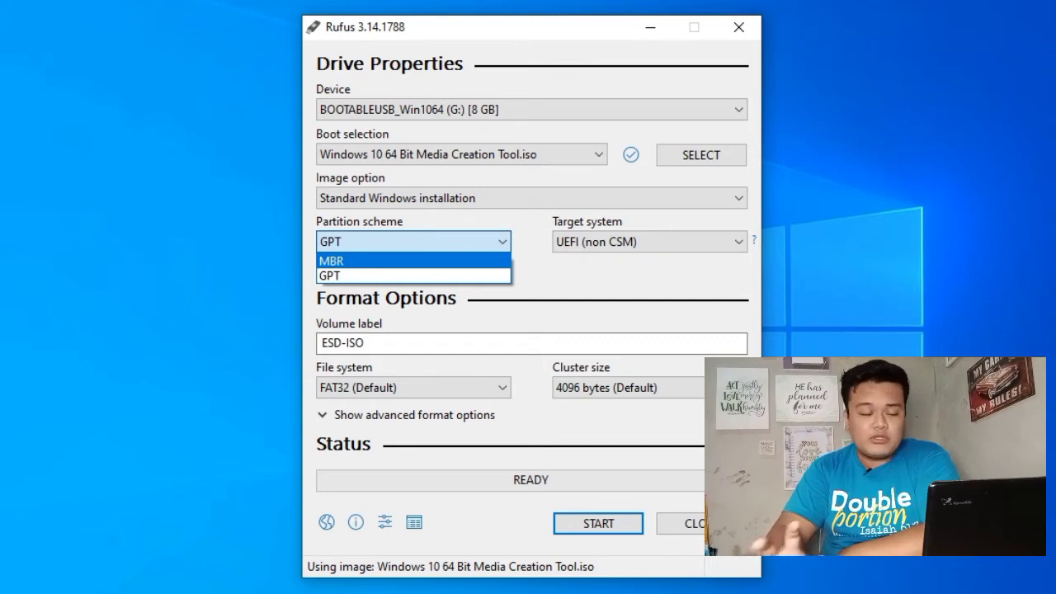
{"action": "left_click", "coordinate": [331, 261]}
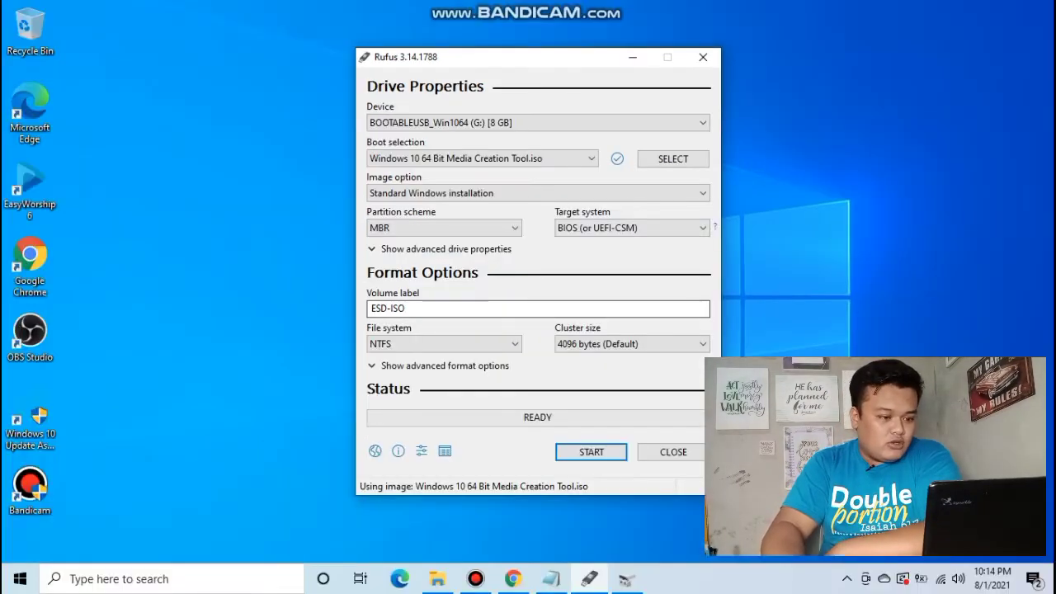
{"action": "double_click", "coordinate": [476, 309]}
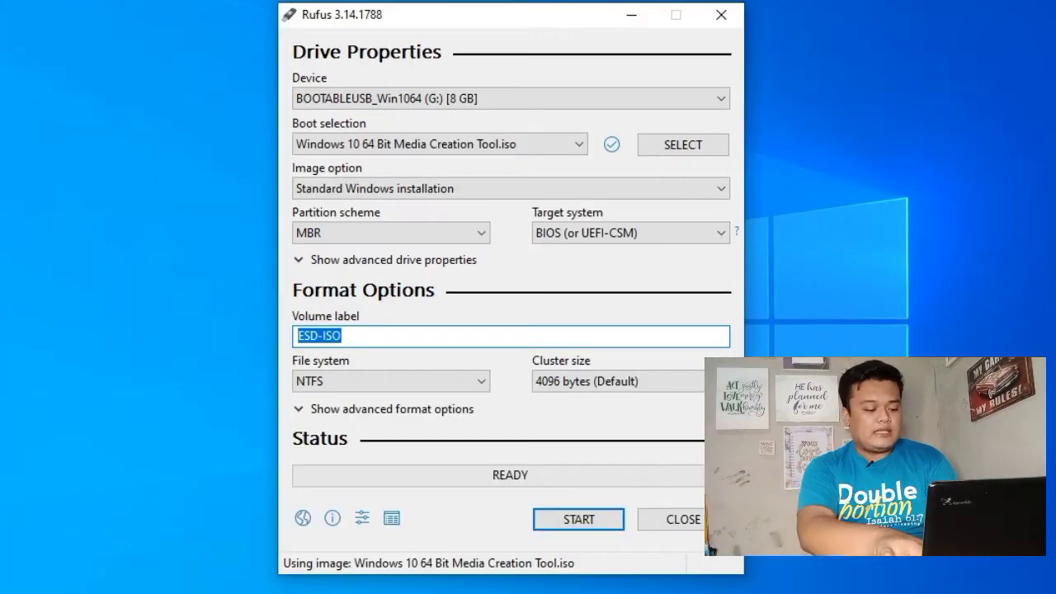
{"action": "type", "text": "BOOT"}
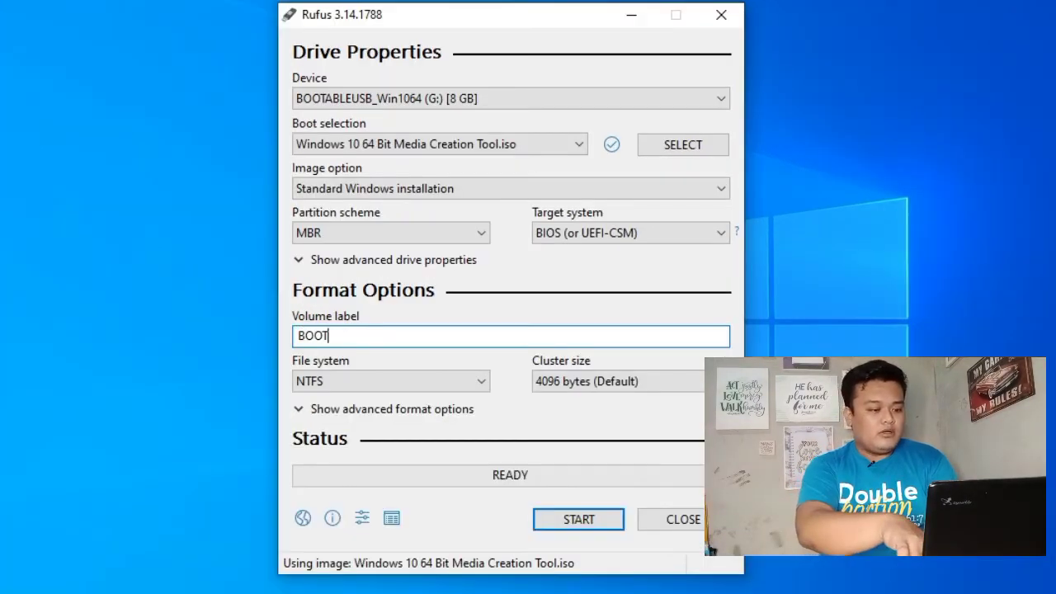
{"action": "type", "text": "ABLE"}
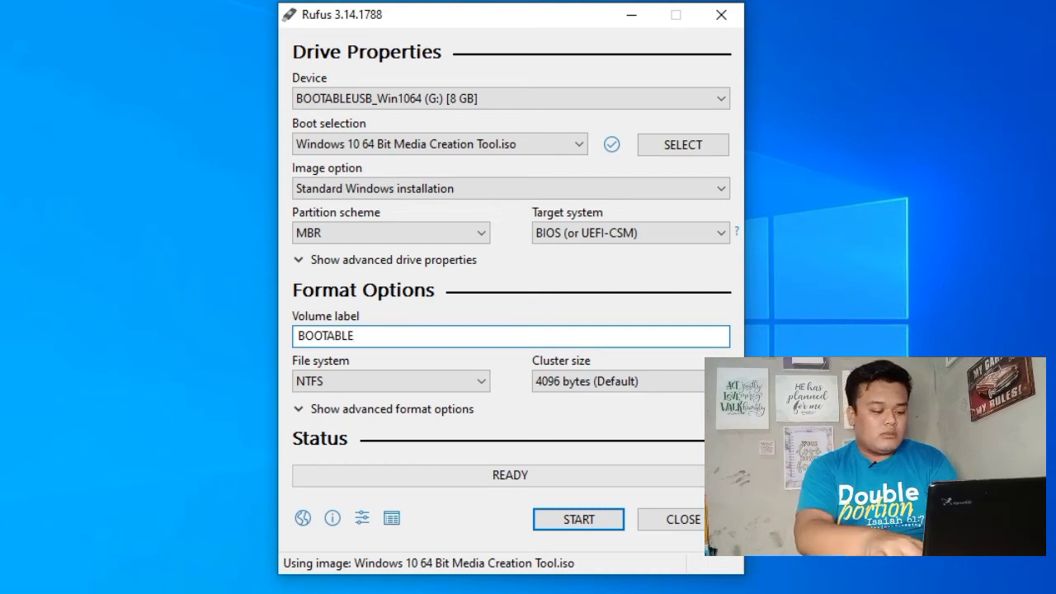
{"action": "type", "text": "_"}
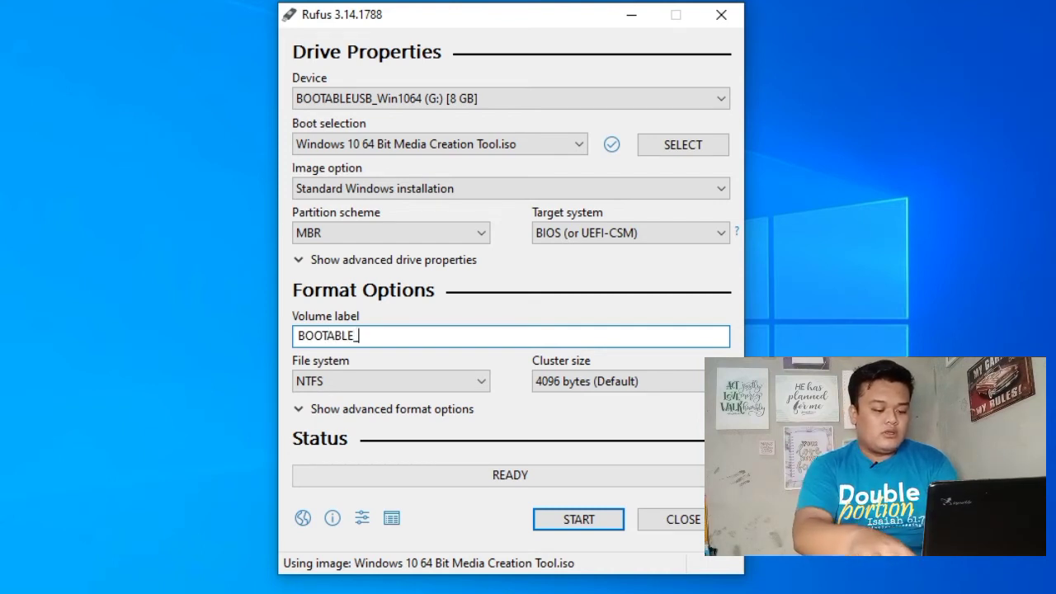
{"action": "key", "text": "BackSpace"}
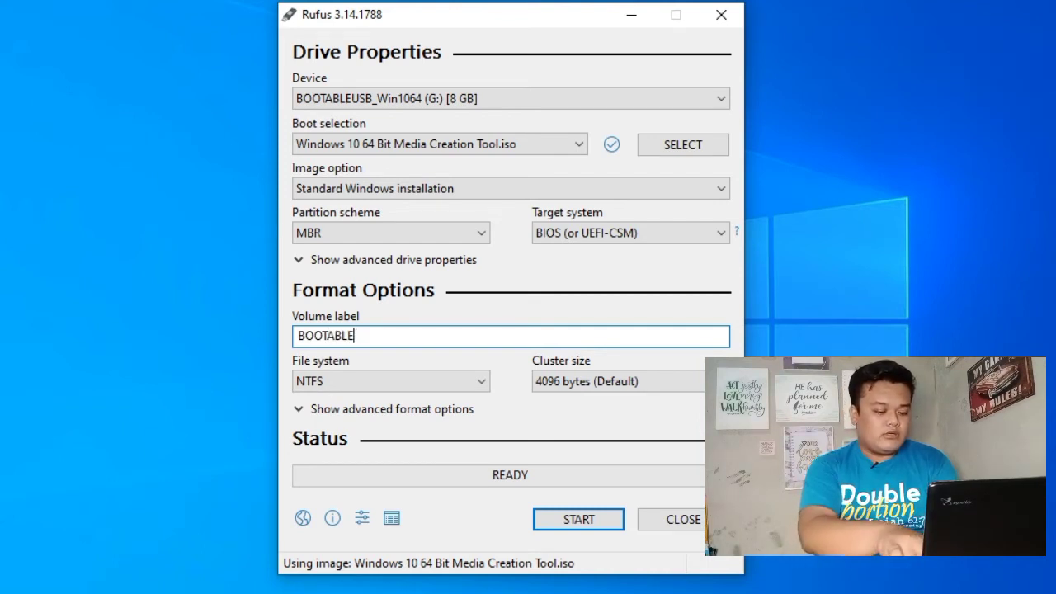
{"action": "type", "text": "USB_"}
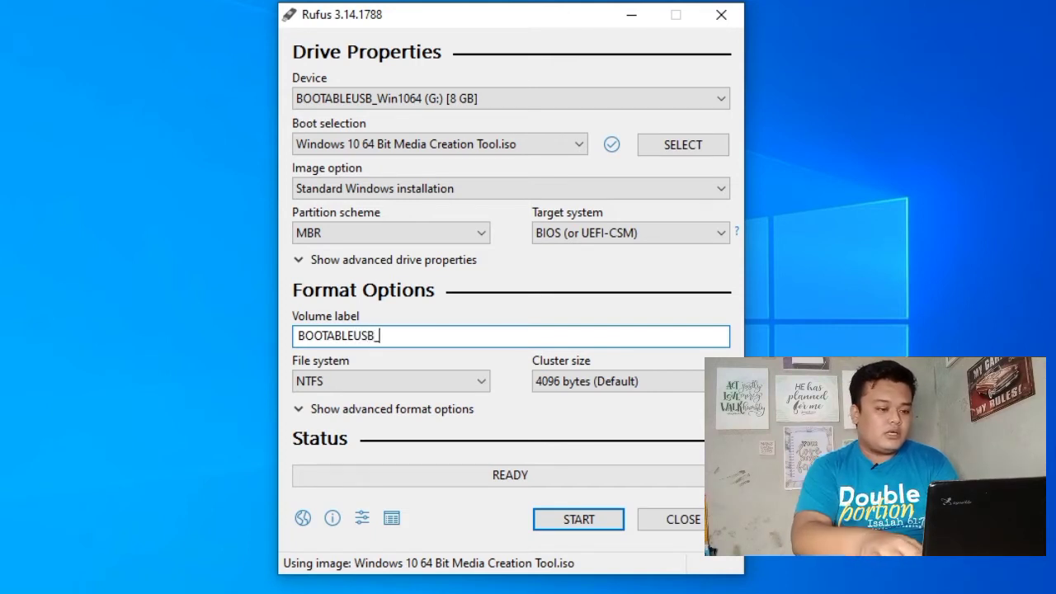
{"action": "type", "text": "Win"}
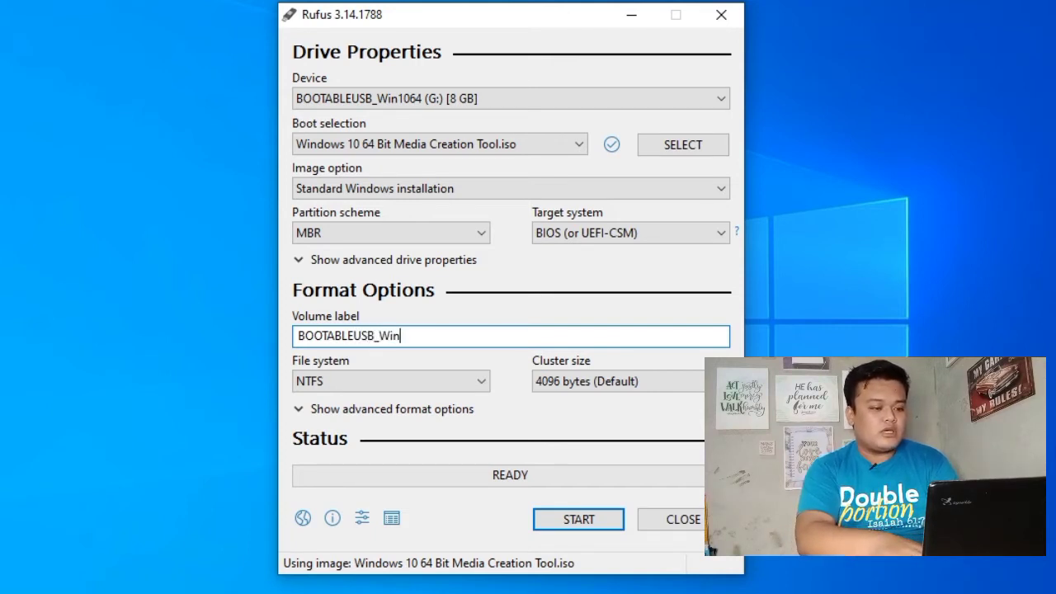
{"action": "type", "text": "dows10"}
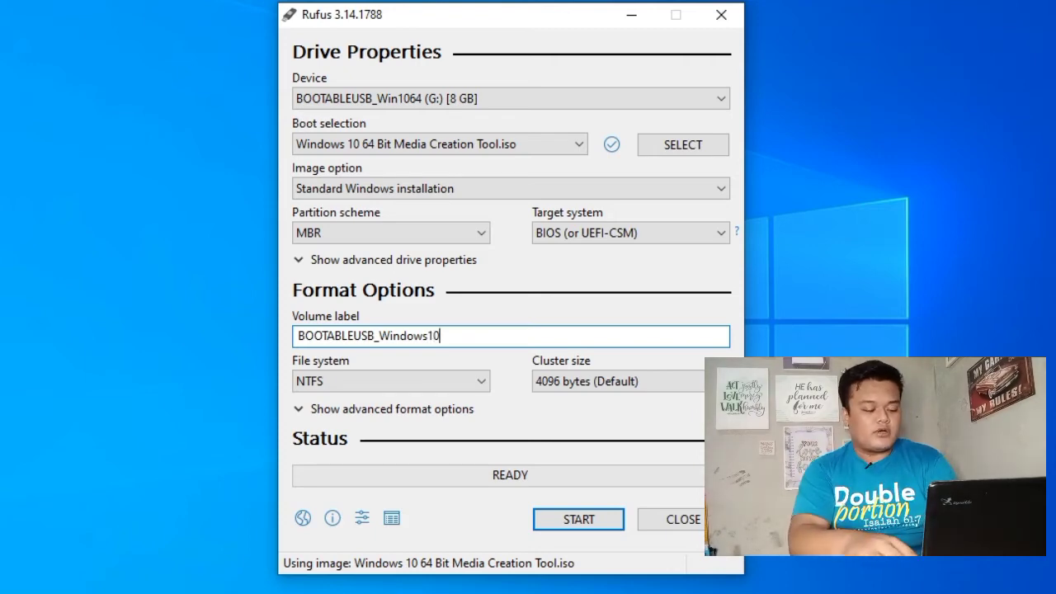
{"action": "type", "text": "64bit"}
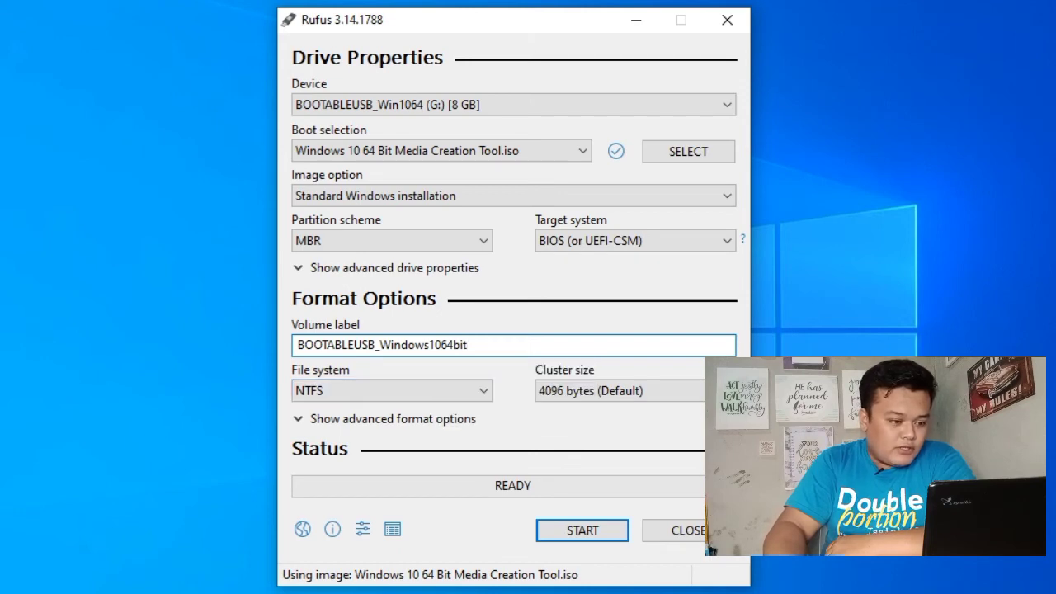
- Select NTFS as the file system and 4096 bytes (Default) as the cluster size
{"action": "left_click", "coordinate": [392, 390]}
{"action": "left_click", "coordinate": [392, 408]}
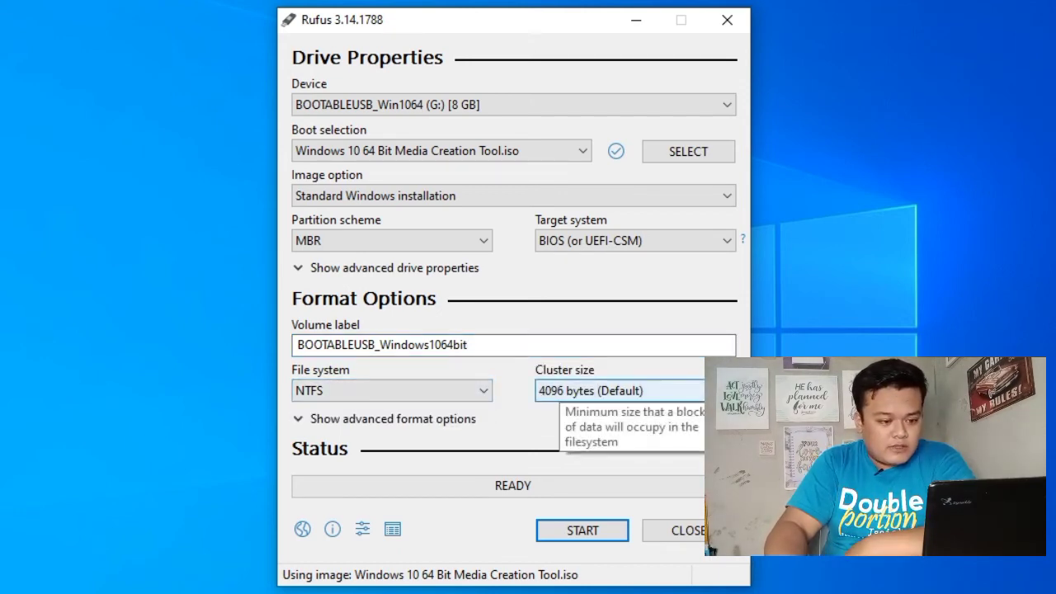
{"action": "left_click", "coordinate": [619, 390]}
{"action": "left_click", "coordinate": [594, 454]}
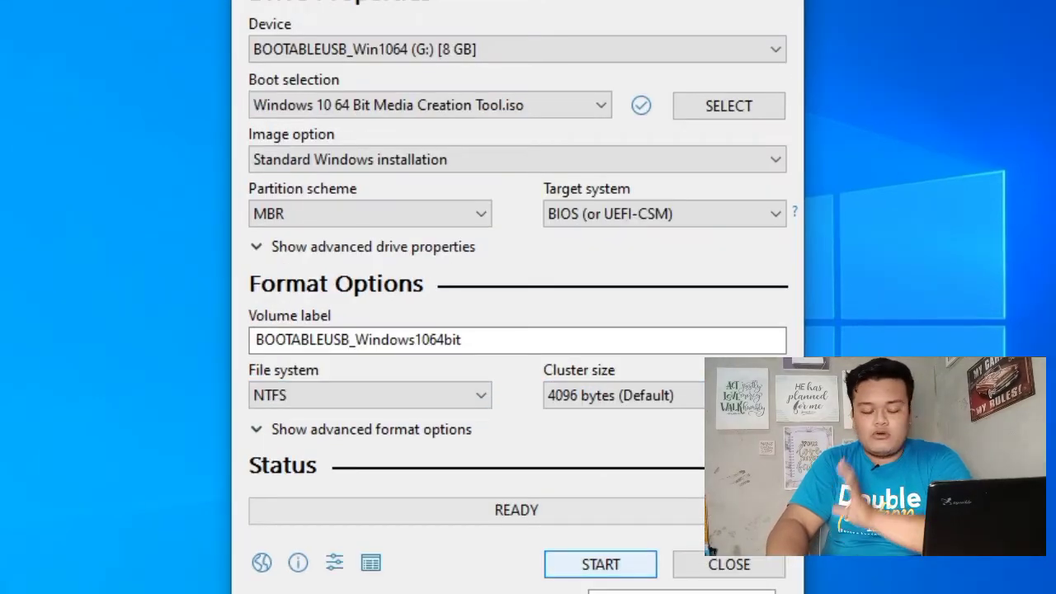
- Write the Windows 10 image to the flash drive, accepting that all its data is destroyed, and close Rufus when the copy is complete
{"action": "left_click", "coordinate": [600, 564]}
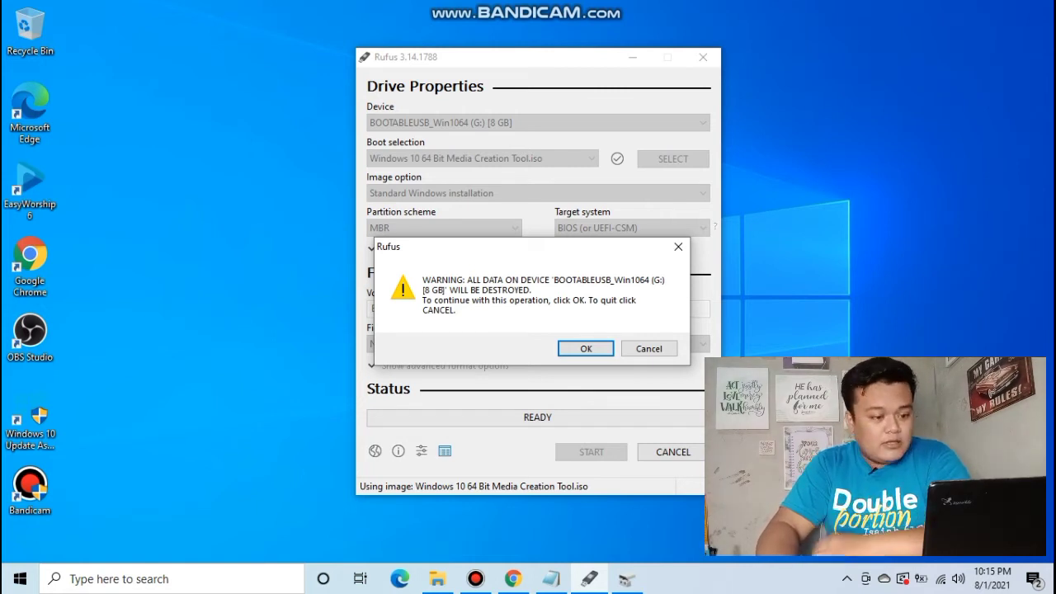
{"action": "key", "text": "Return"}
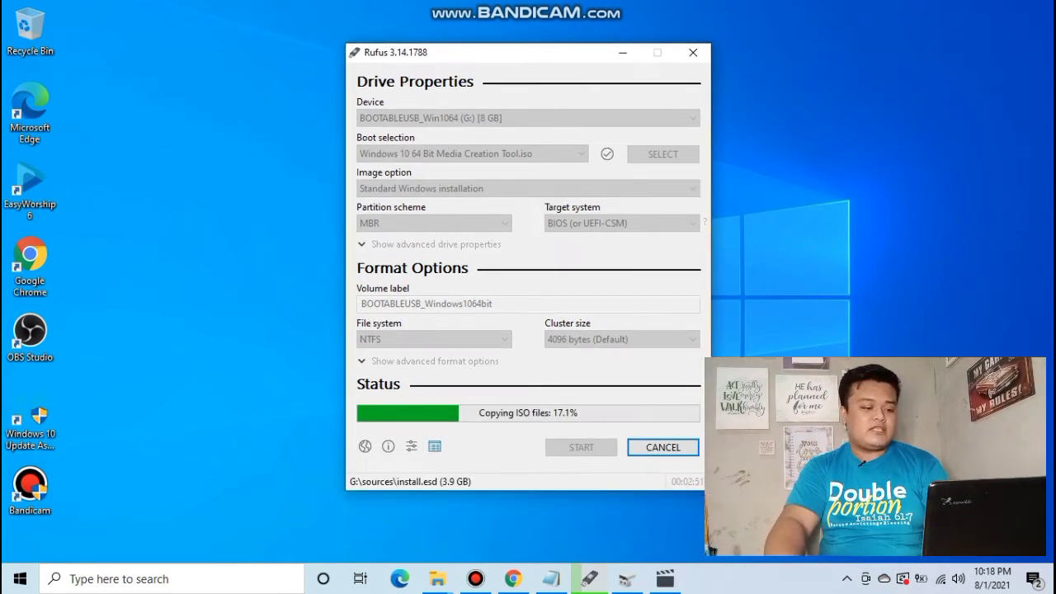
{"action": "left_click_drag", "start_coordinate": [532, 53], "coordinate": [551, 58]}
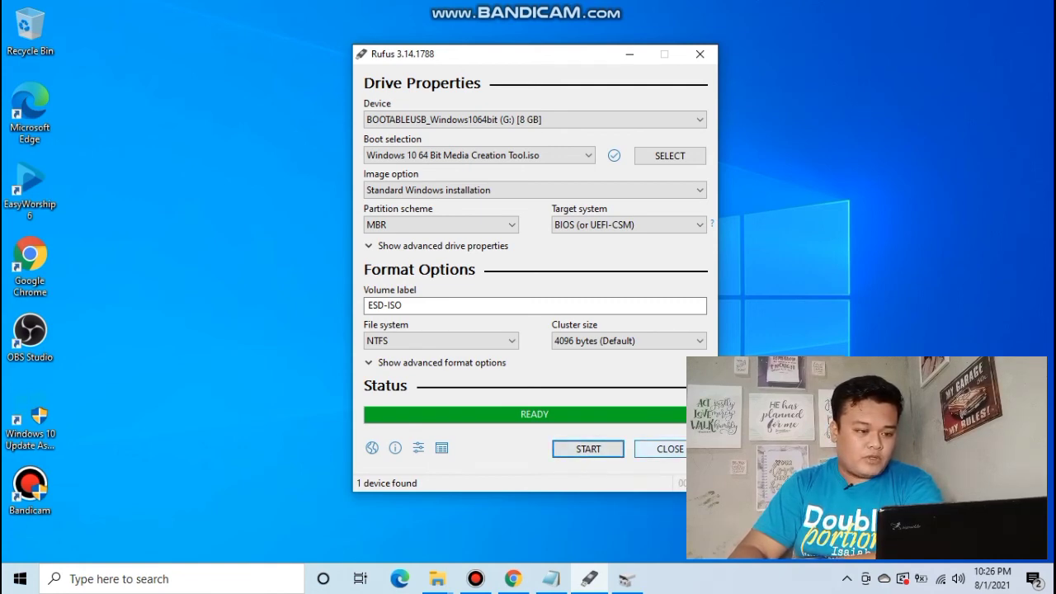
{"action": "left_click", "coordinate": [664, 449]}
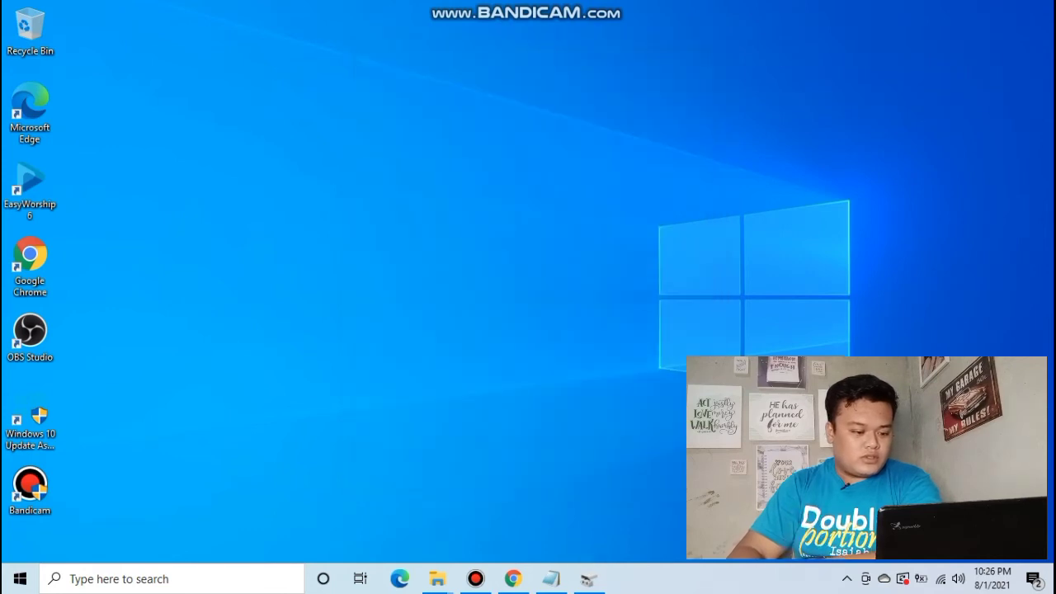
{"action": "right_click", "coordinate": [490, 228]}
{"action": "left_click", "coordinate": [531, 273]}
{"action": "right_click", "coordinate": [546, 272]}
{"action": "left_click", "coordinate": [578, 317]}
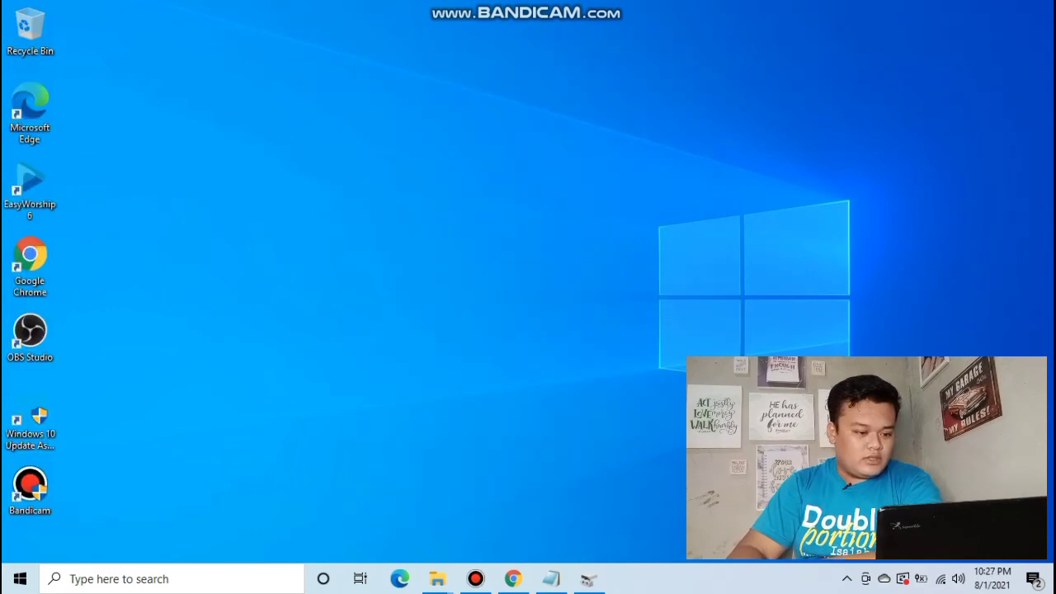
- Switch to File Explorer, open BOOTABLEUSB_Windows1064bit (G:) from This PC in a maximized window, and examine the installation files on it
{"action": "mouse_move", "coordinate": [437, 579]}
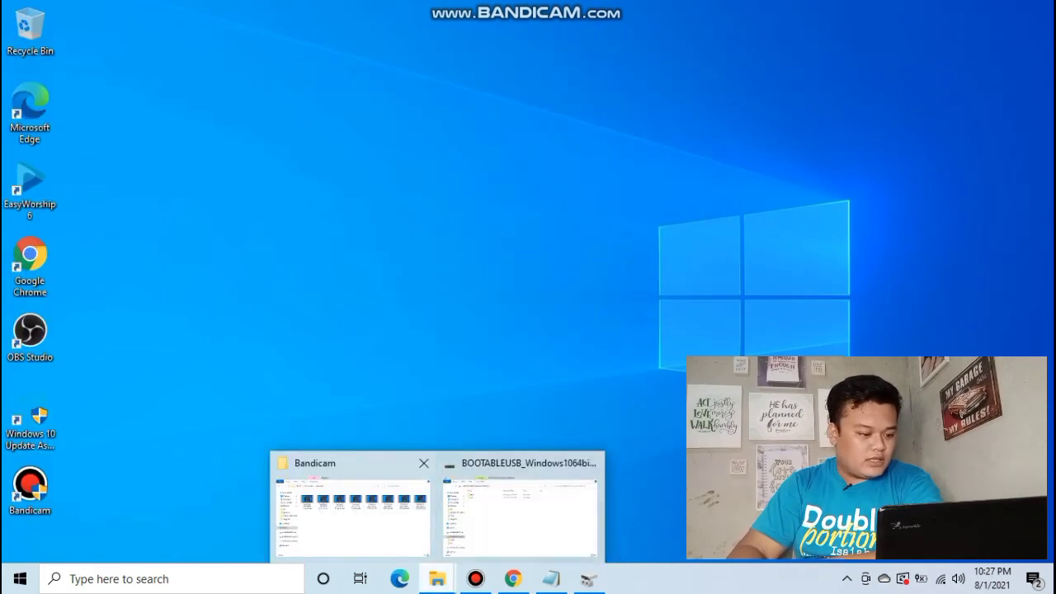
{"action": "left_click", "coordinate": [518, 507]}
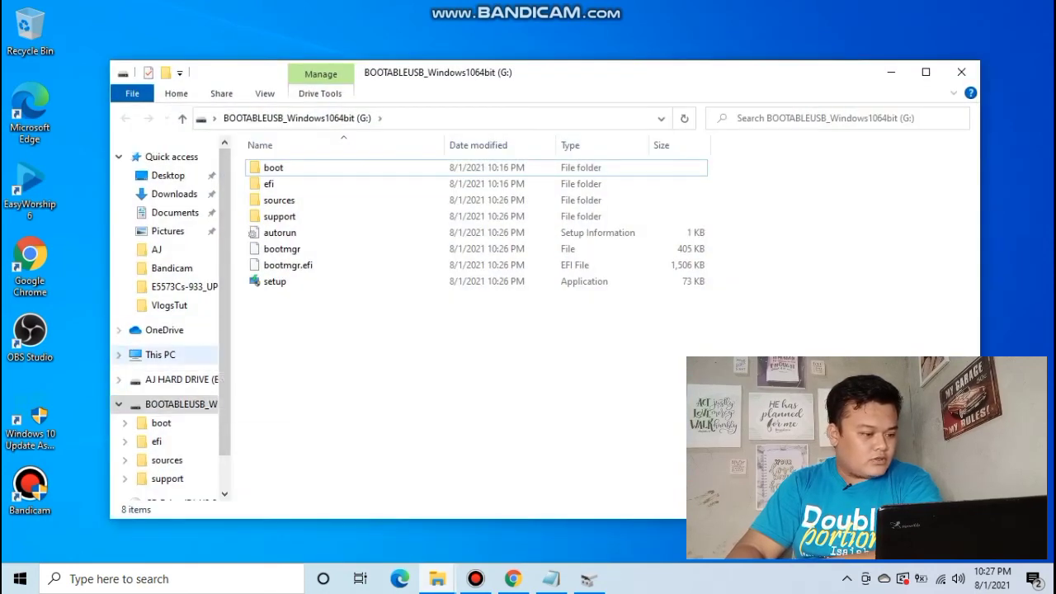
{"action": "left_click", "coordinate": [160, 355]}
{"action": "left_click", "coordinate": [926, 73]}
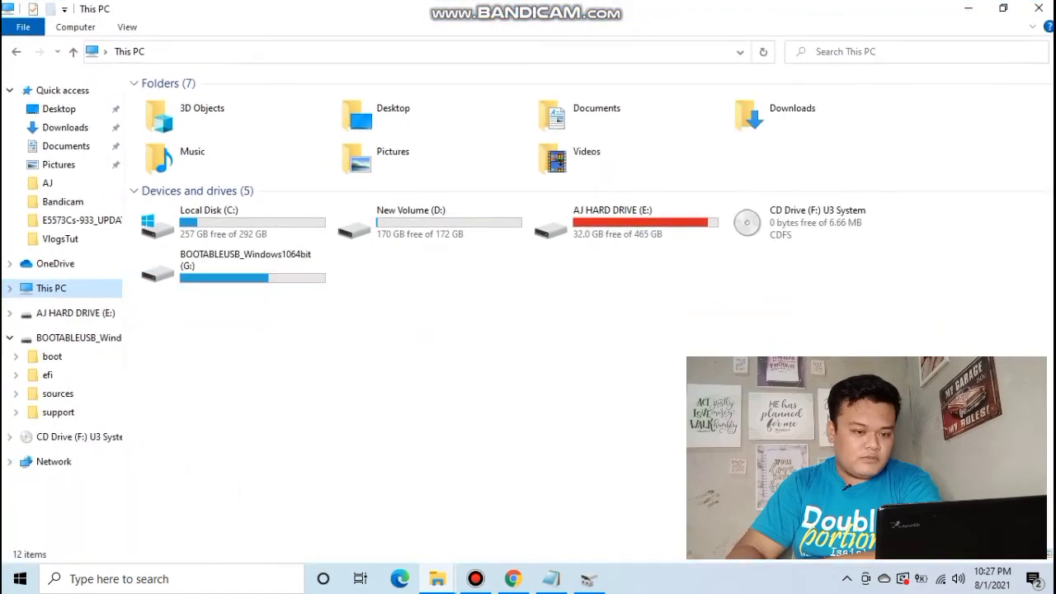
{"action": "right_click", "coordinate": [503, 324]}
{"action": "left_click", "coordinate": [544, 385]}
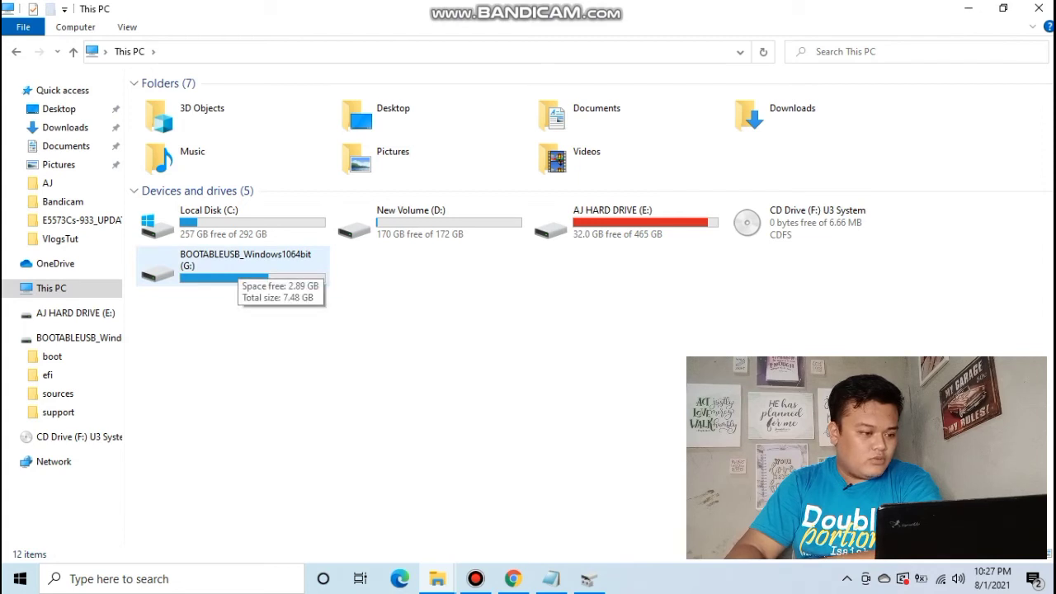
{"action": "double_click", "coordinate": [235, 265]}
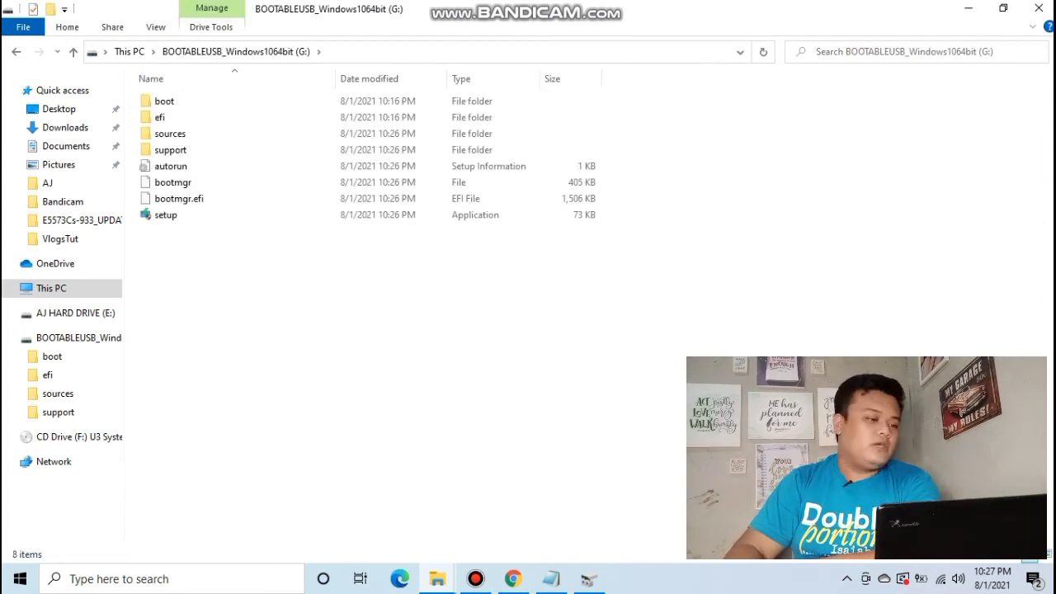
{"action": "left_click_drag", "start_coordinate": [252, 288], "coordinate": [177, 99]}
{"action": "left_click", "coordinate": [266, 290]}
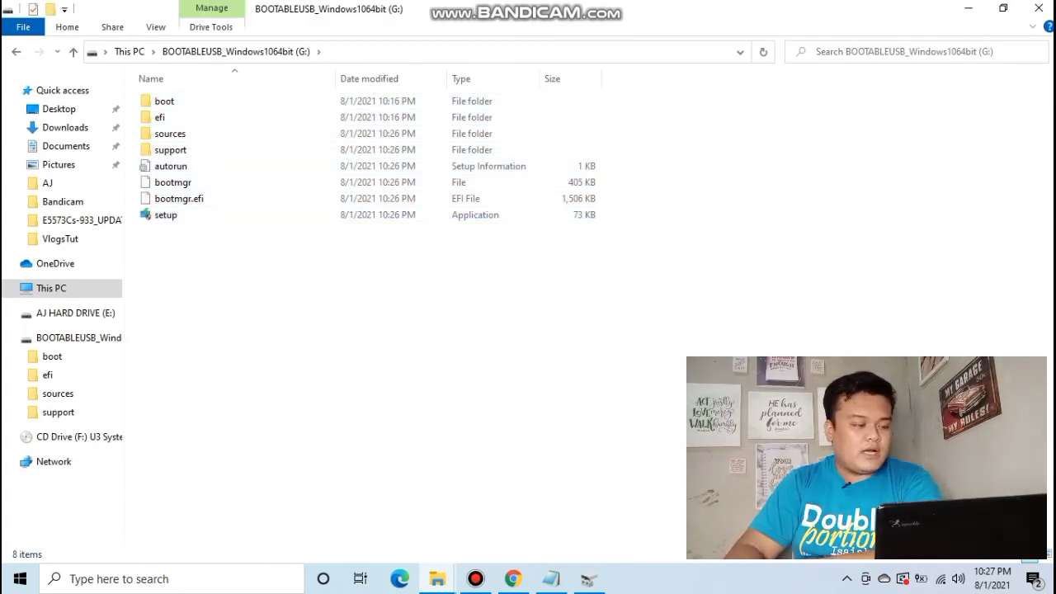